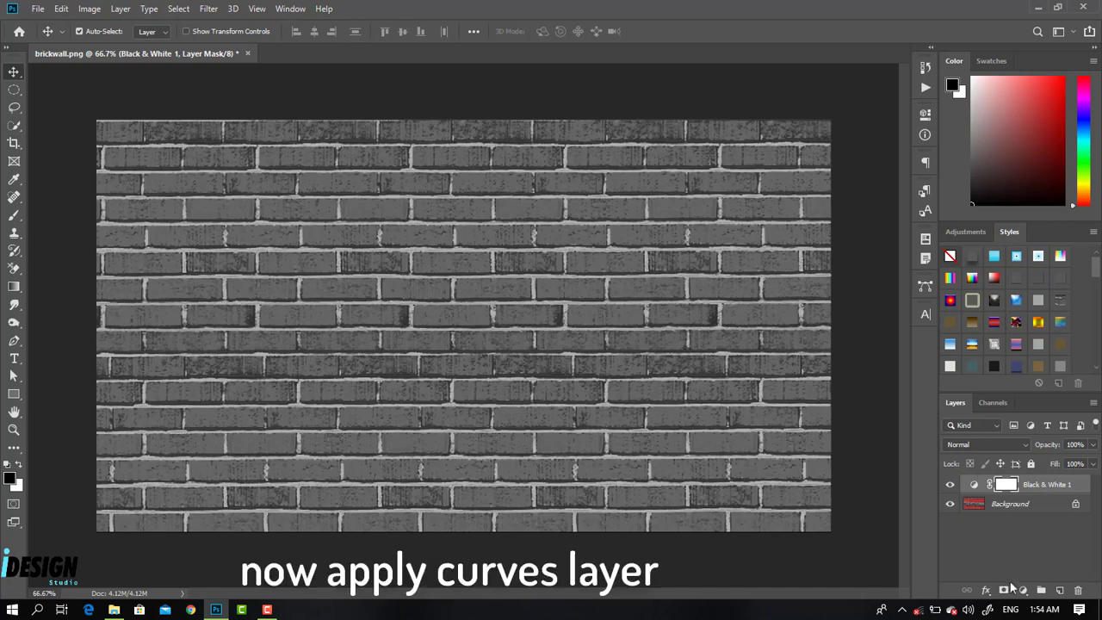
Add a Curves adjustment layer with a contrast S-curve, mapping input 88 to output 42 and input 177 to output 221
{"action": "left_click", "coordinate": [1023, 591]}
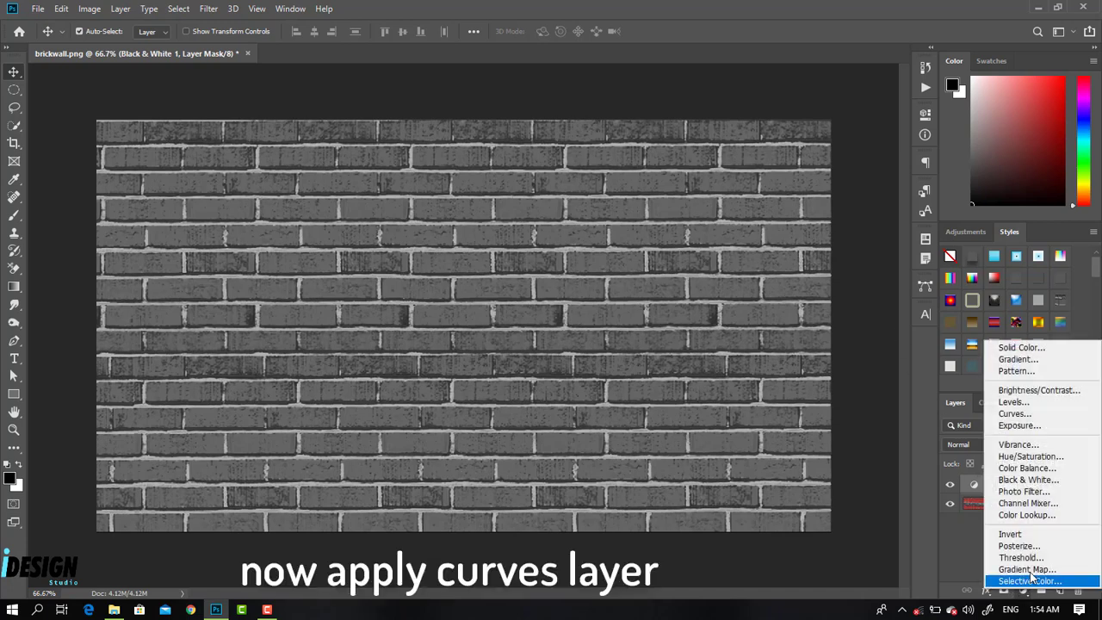
{"action": "left_click", "coordinate": [1014, 413]}
{"action": "left_click_drag", "start_coordinate": [867, 211], "coordinate": [863, 203]}
{"action": "left_click_drag", "start_coordinate": [784, 280], "coordinate": [800, 300]}
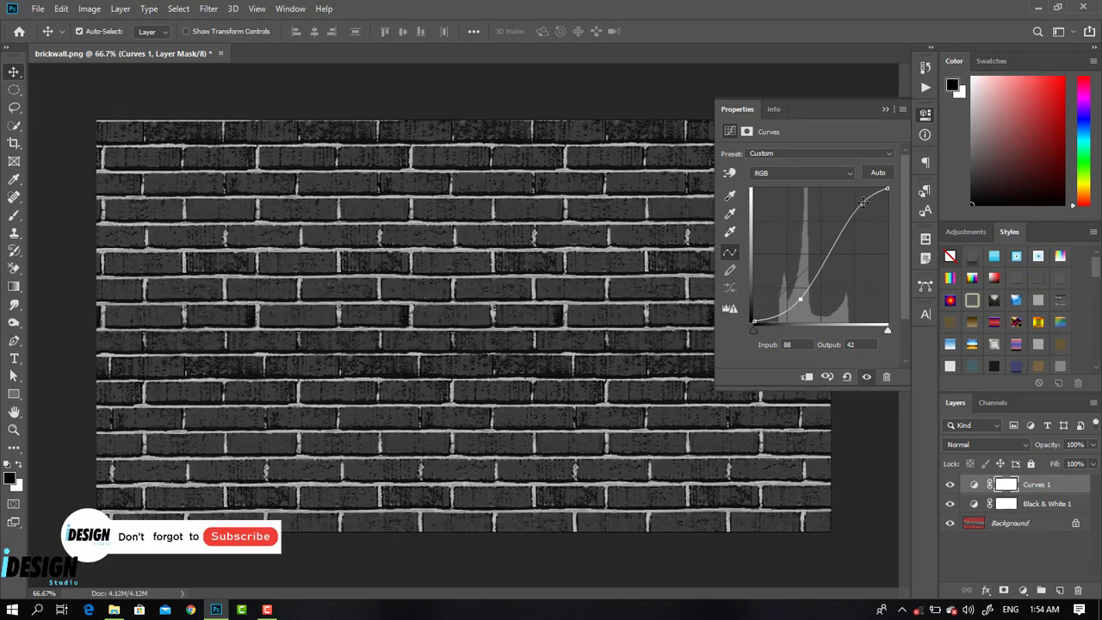
{"action": "left_click_drag", "start_coordinate": [863, 204], "coordinate": [846, 206]}
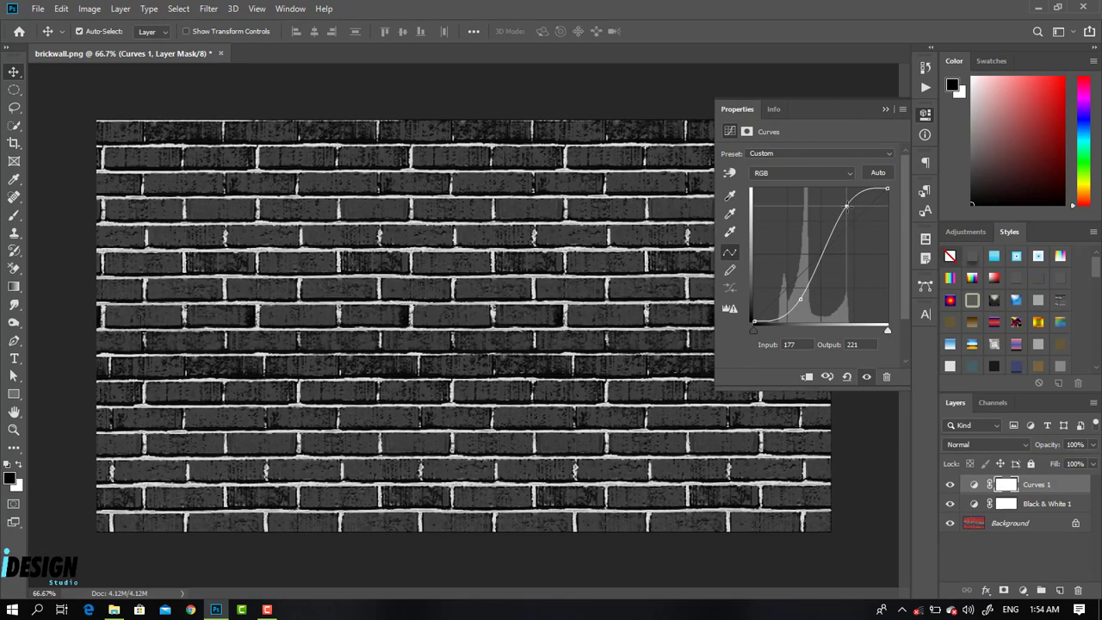
{"action": "left_click", "coordinate": [881, 112]}
Add a Gradient fill layer above the curves using the Black To Transparent preset
{"action": "left_click", "coordinate": [1022, 594]}
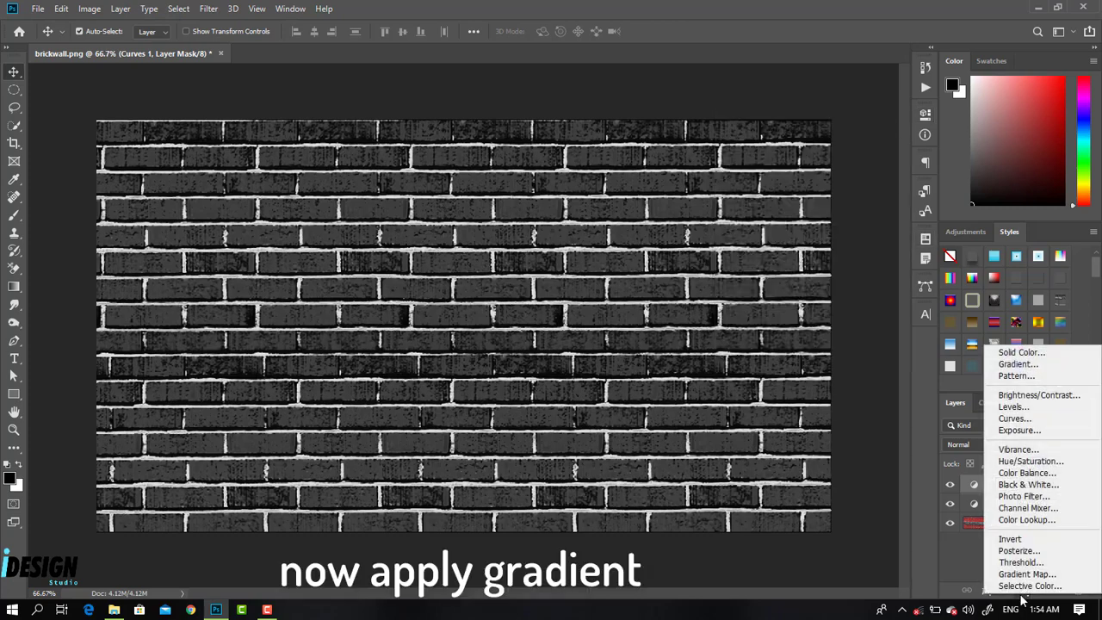
{"action": "left_click", "coordinate": [1024, 365]}
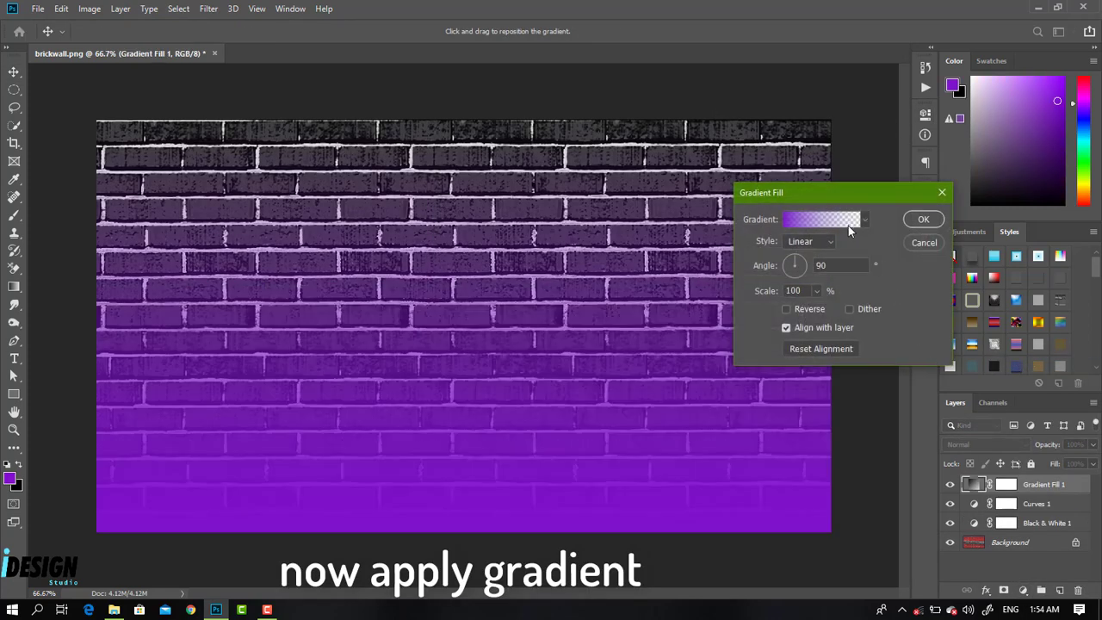
{"action": "left_click", "coordinate": [839, 223]}
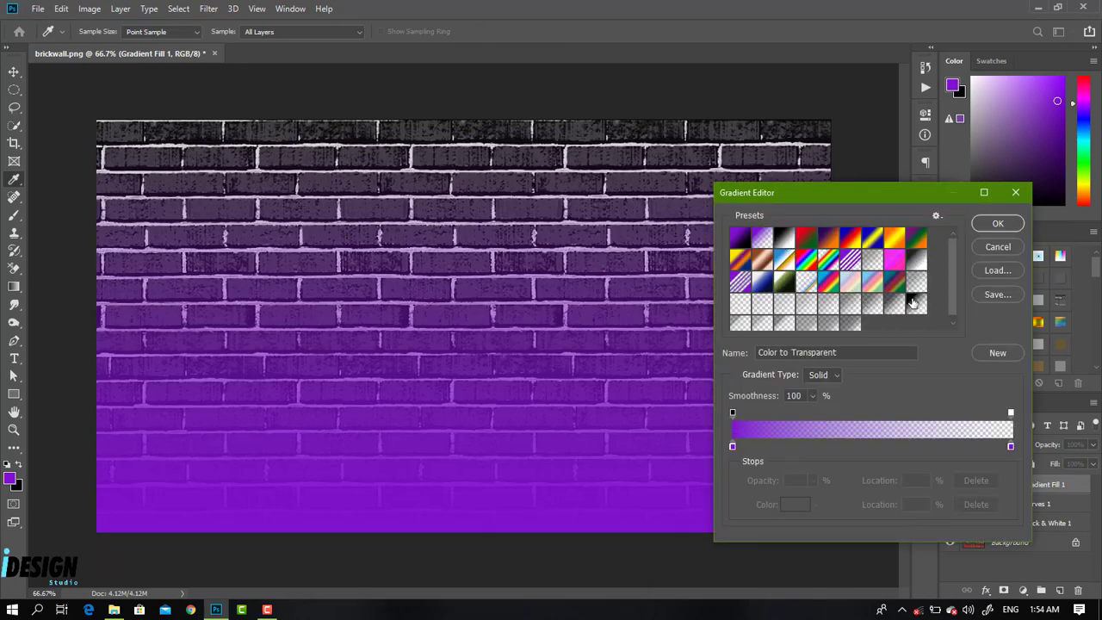
{"action": "left_click", "coordinate": [914, 303]}
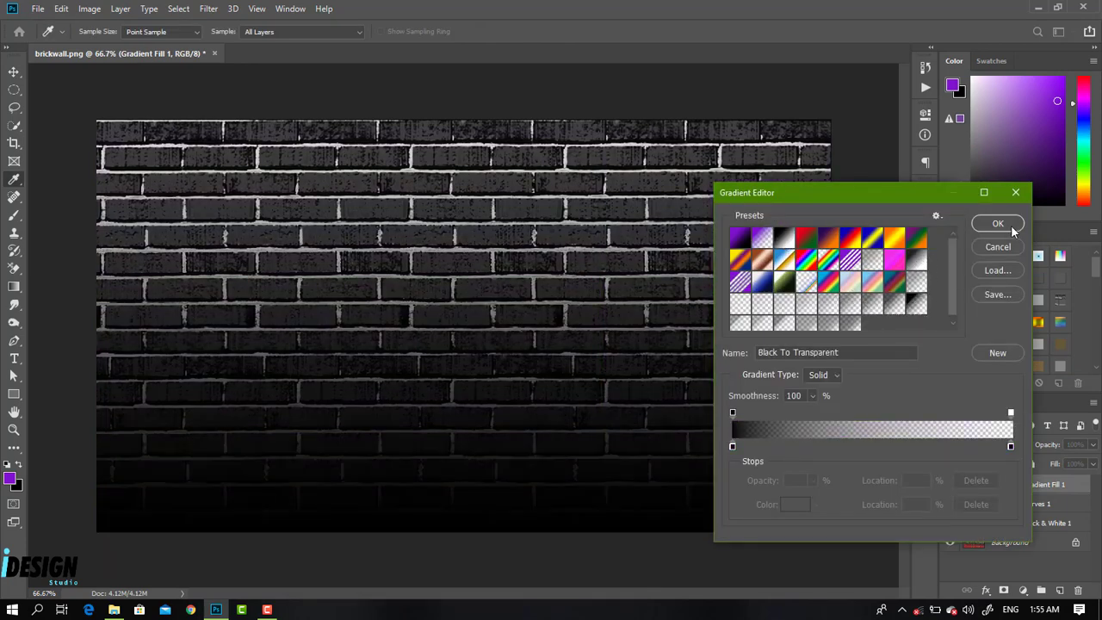
{"action": "left_click", "coordinate": [998, 226]}
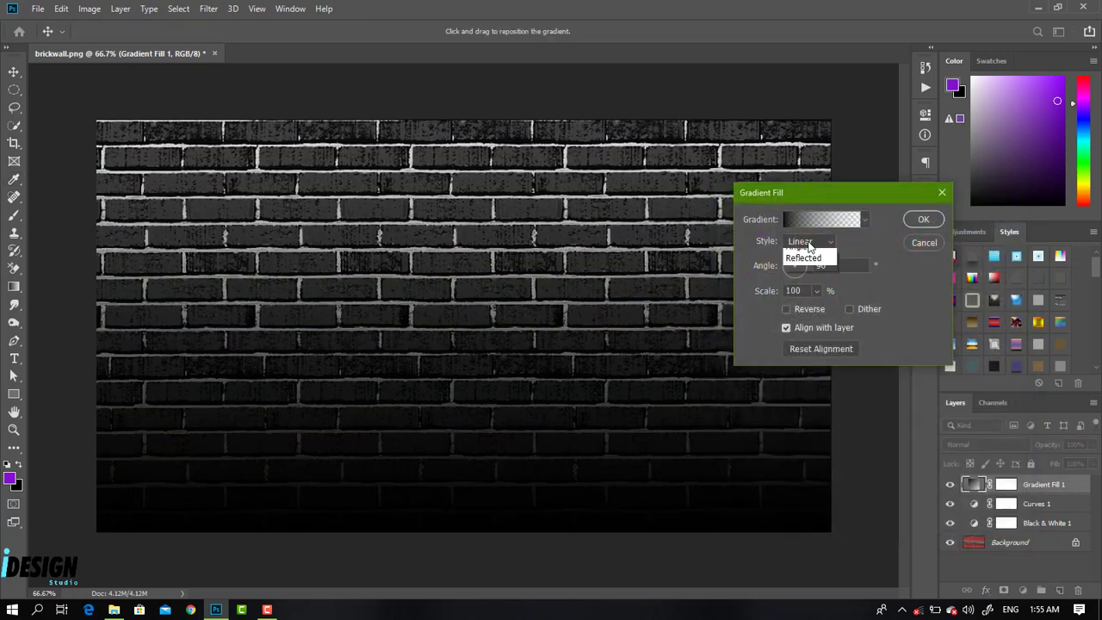
Make the gradient fill radial and reversed at 244% scale, and set its layer opacity to 88%
{"action": "left_click", "coordinate": [804, 266]}
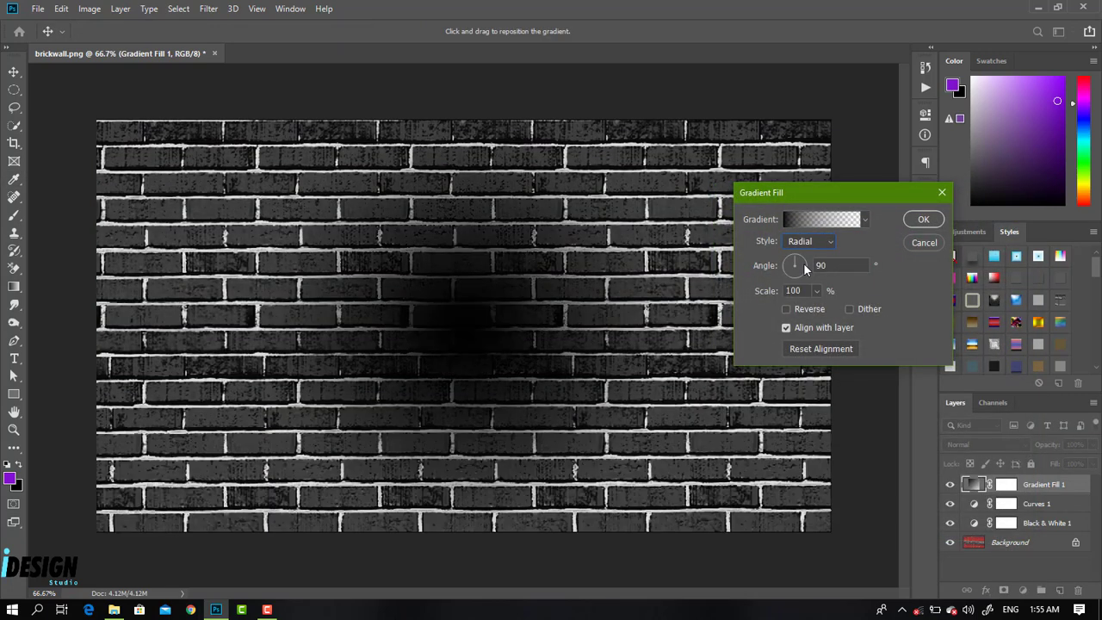
{"action": "left_click", "coordinate": [788, 310]}
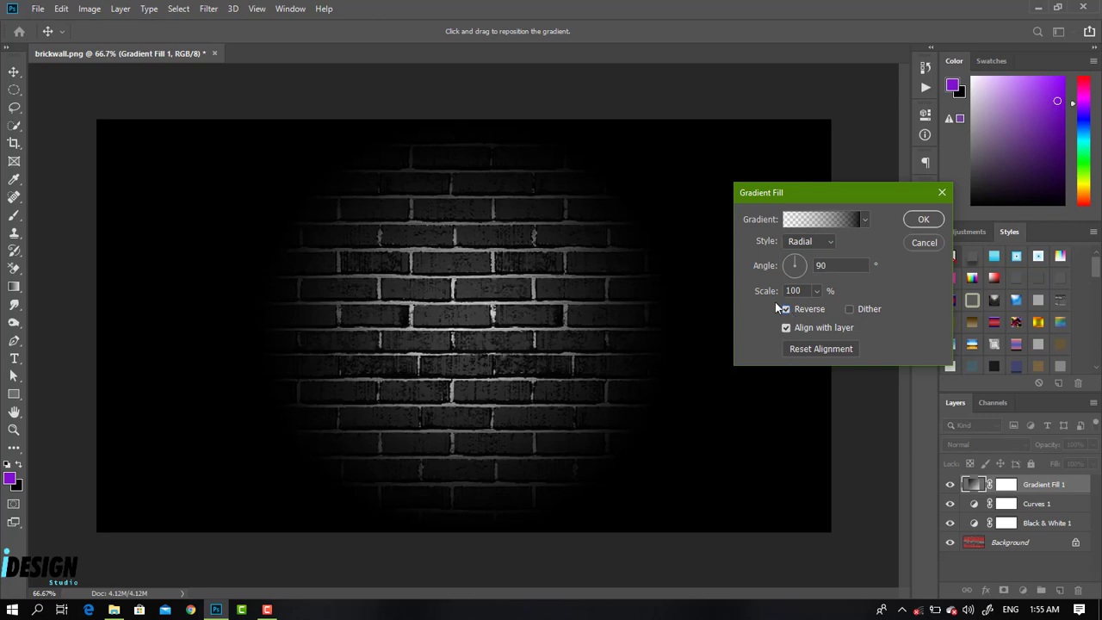
{"action": "left_click_drag", "start_coordinate": [772, 294], "coordinate": [802, 299]}
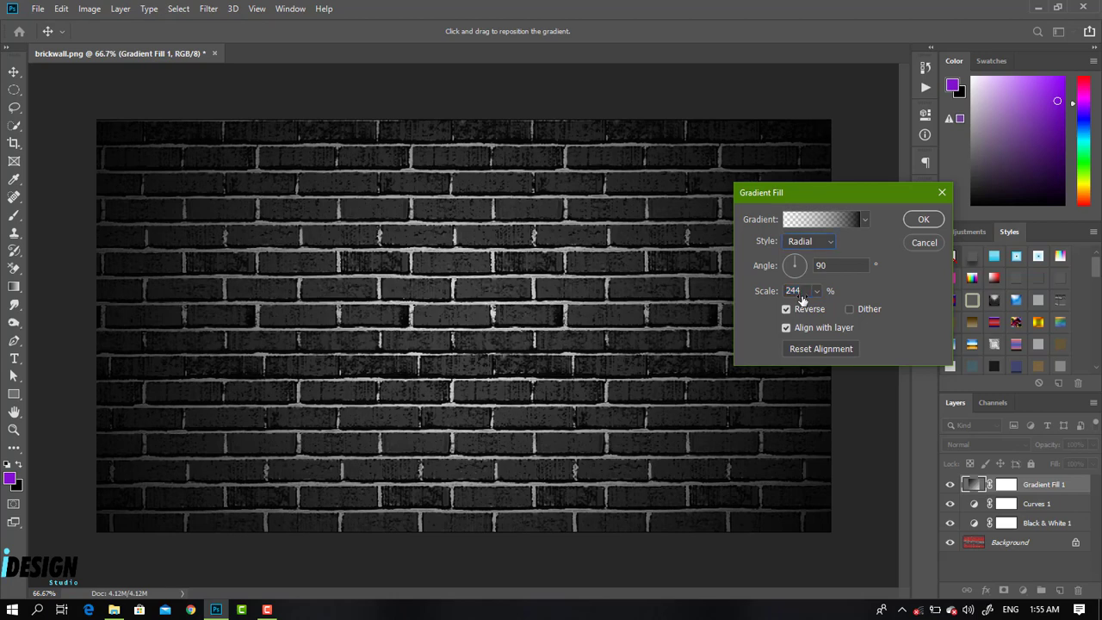
{"action": "left_click", "coordinate": [923, 219]}
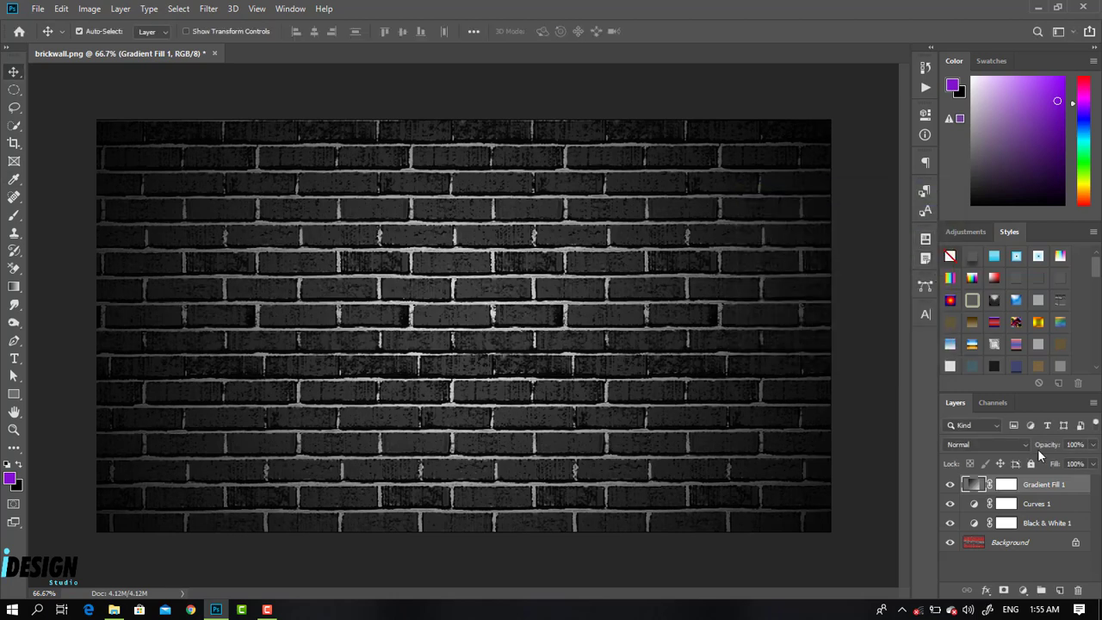
{"action": "mouse_move", "coordinate": [1054, 447]}
{"action": "left_mouse_down"}
{"action": "mouse_move", "coordinate": [1039, 448]}
{"action": "mouse_move", "coordinate": [1054, 450]}
{"action": "left_mouse_up"}
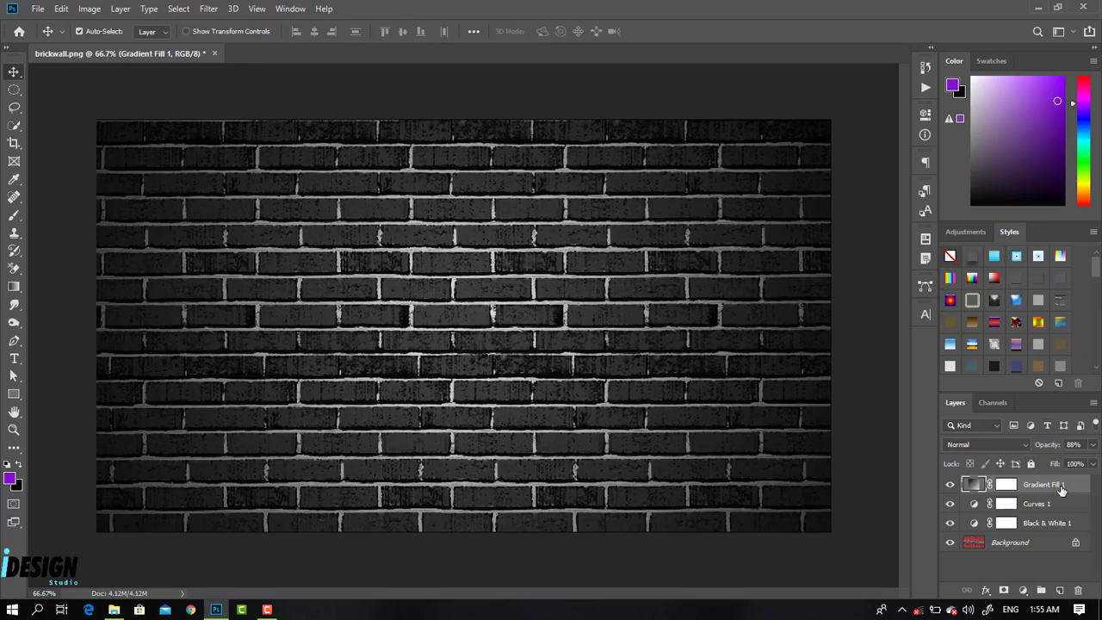
Set up the Type tool with the Ronduit Capitals font in the Light style
{"action": "left_click", "coordinate": [16, 360]}
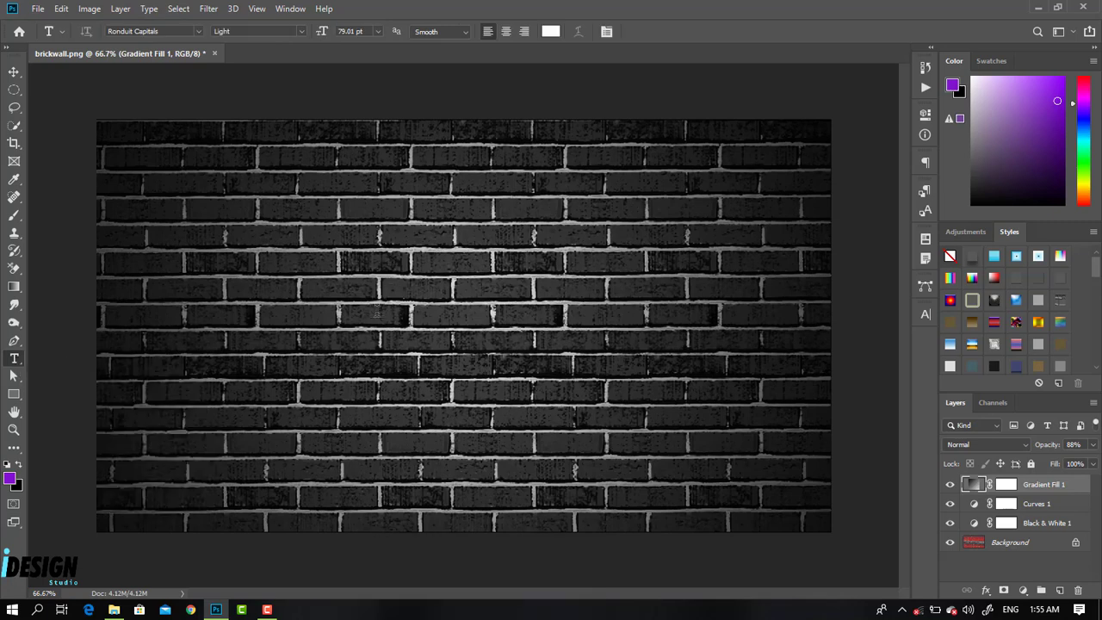
{"action": "left_click", "coordinate": [198, 32]}
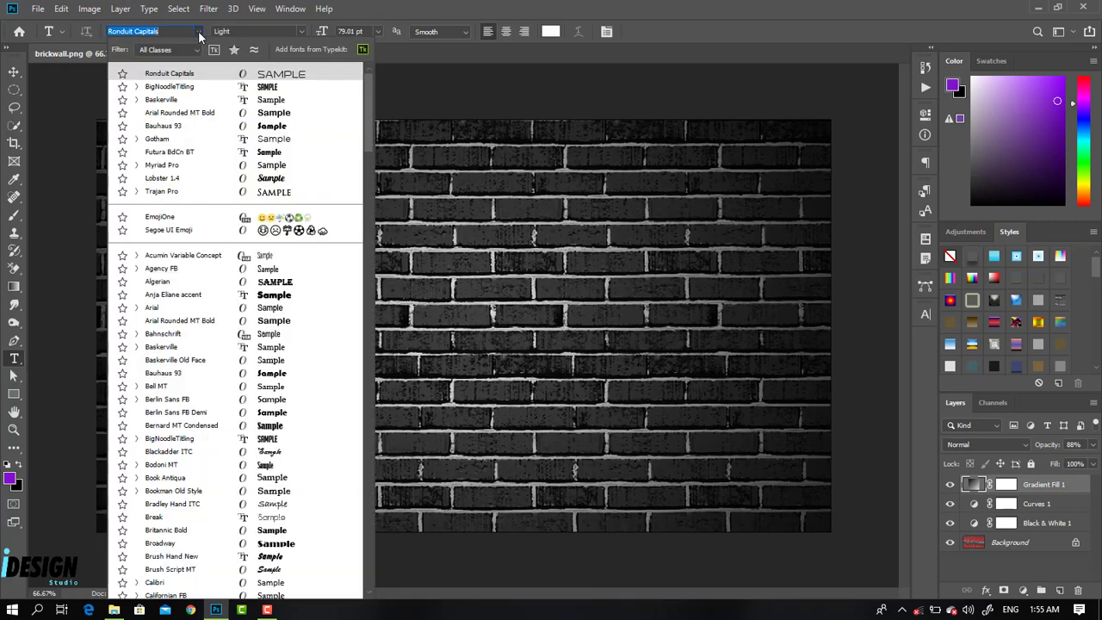
{"action": "left_click", "coordinate": [173, 76]}
{"action": "left_click", "coordinate": [302, 32]}
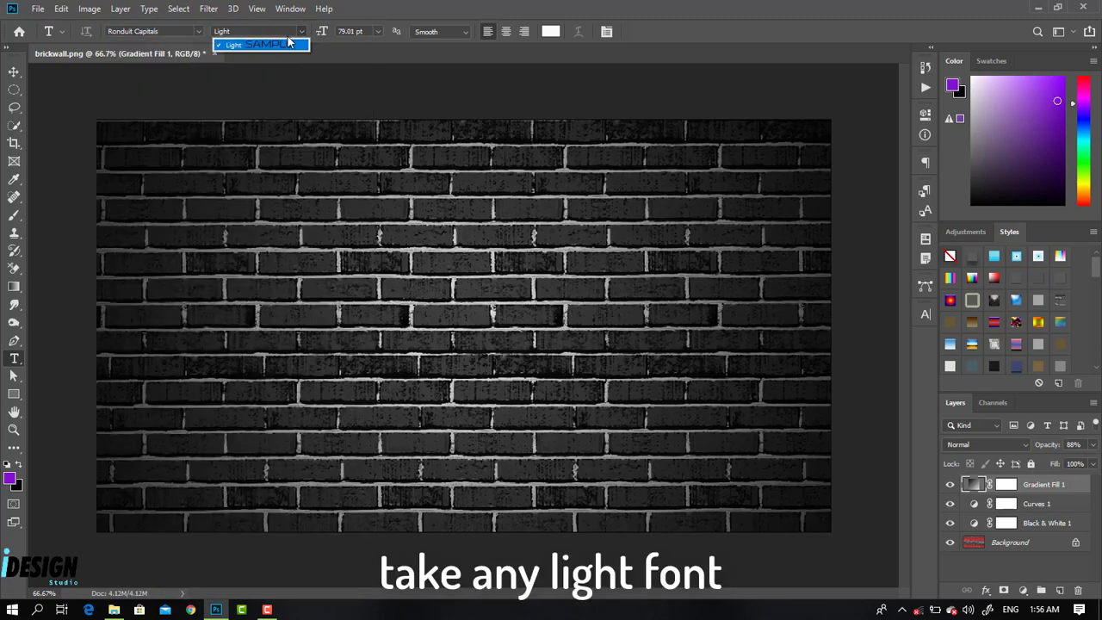
{"action": "left_click", "coordinate": [250, 43]}
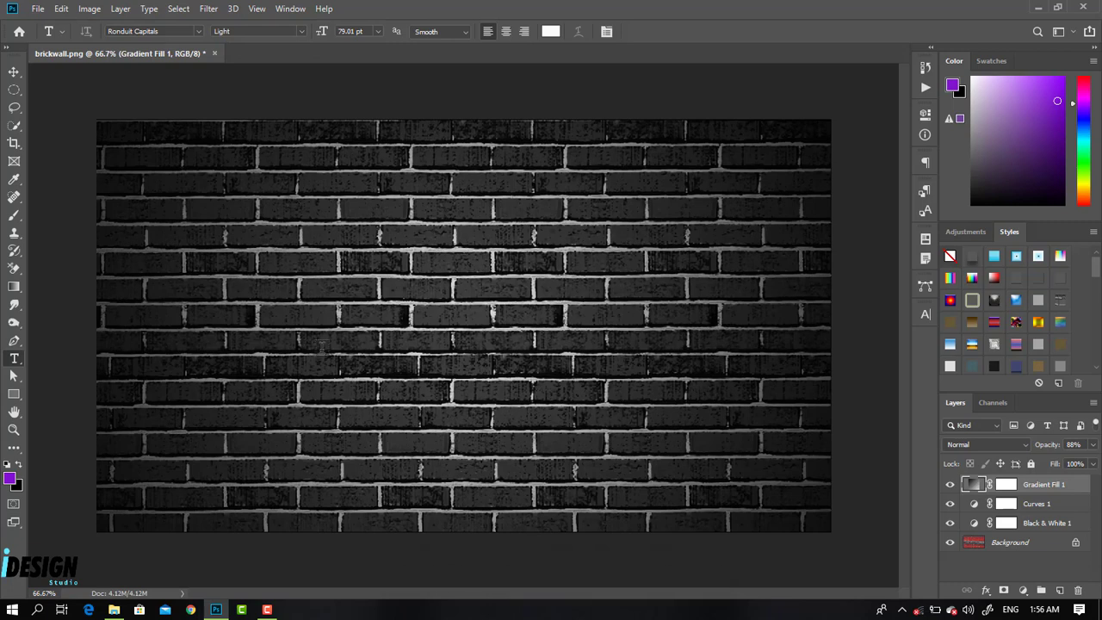
Add a text layer reading "idesign" near the middle of the brick wall, replacing the placeholder text
{"action": "left_click", "coordinate": [307, 331]}
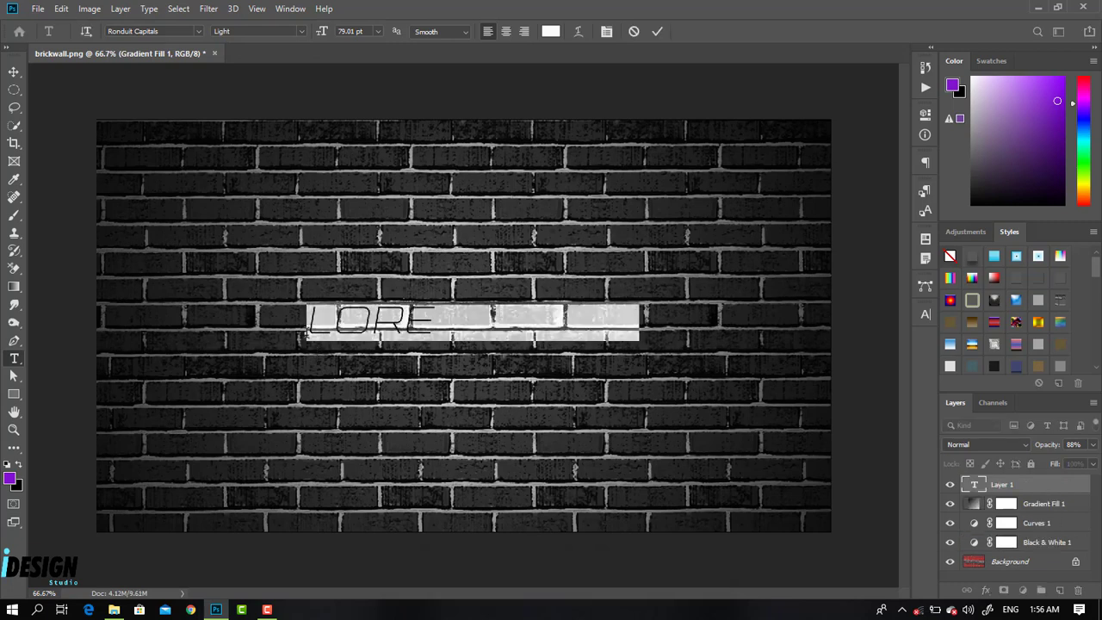
{"action": "key", "text": "BackSpace"}
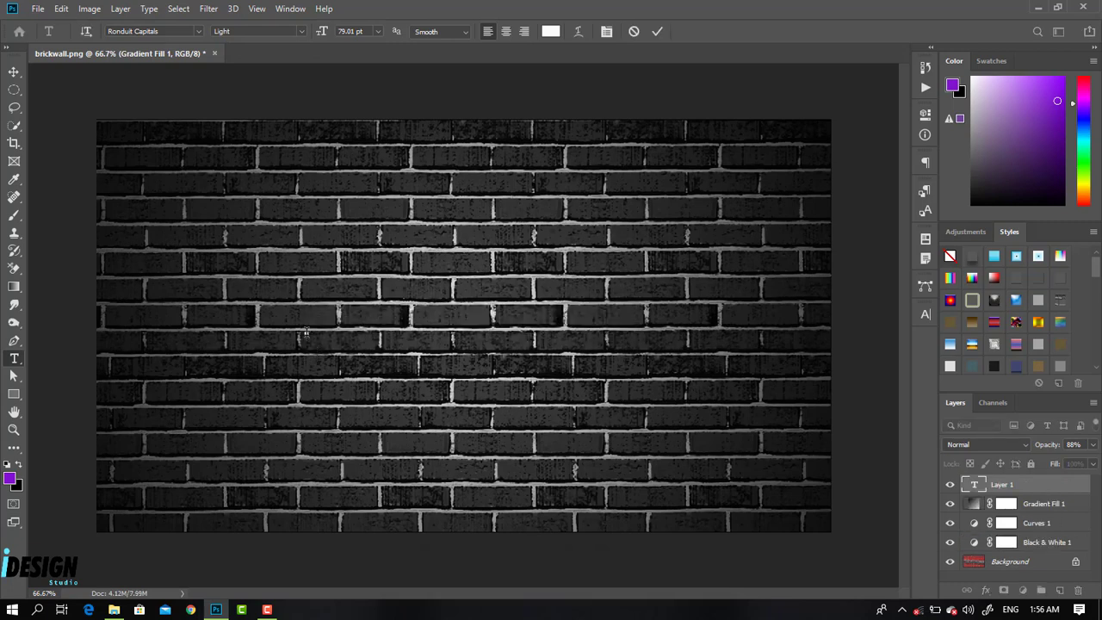
{"action": "key", "text": "BackSpace"}
{"action": "type", "text": "idesign"}
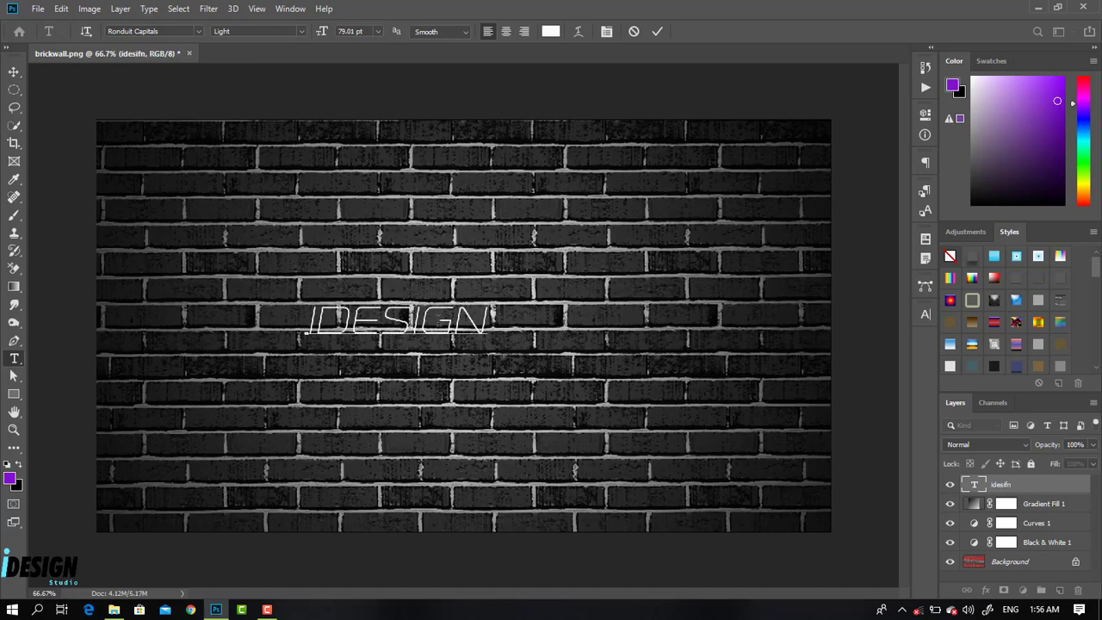
{"action": "left_click", "coordinate": [14, 72]}
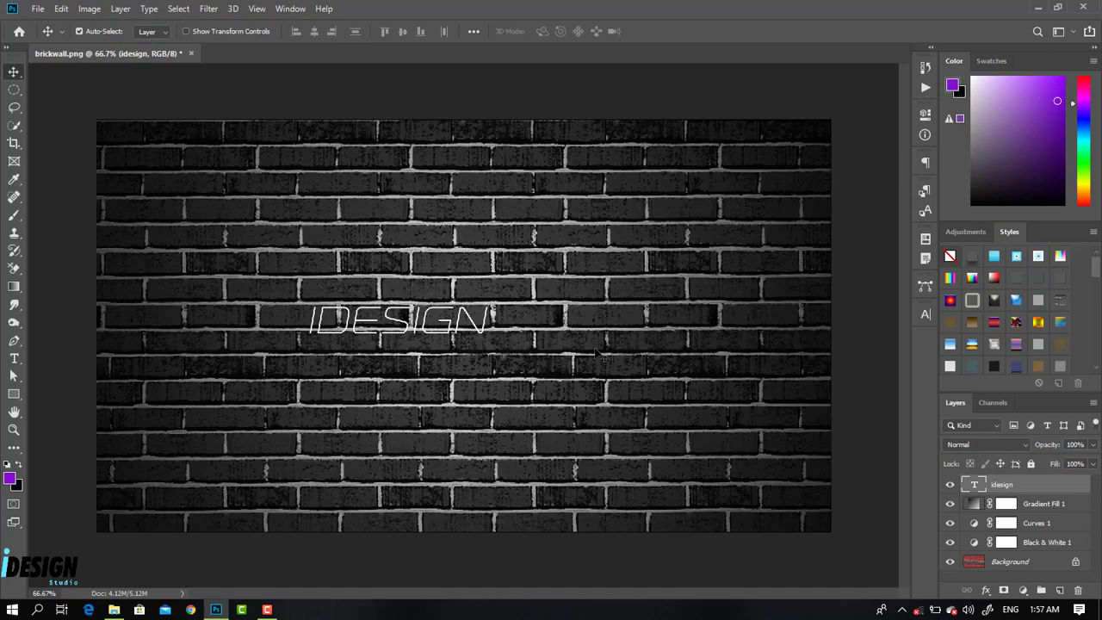
Scale the "idesign" text proportionally to about 214% and place it around the centre of the wall
{"action": "key", "text": "ctrl+t"}
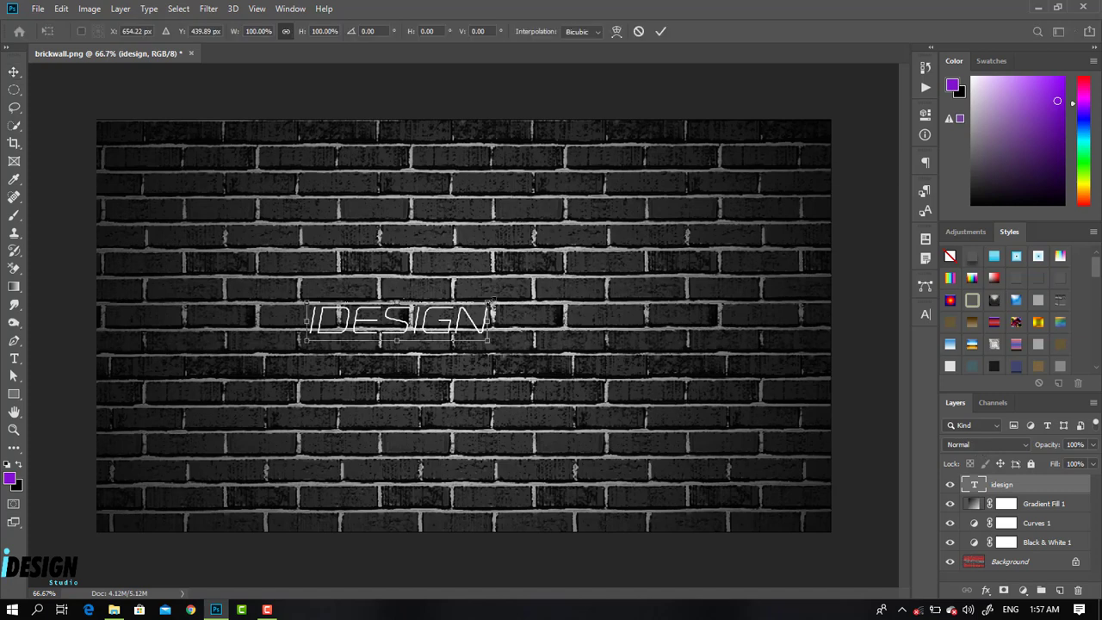
{"action": "left_click_drag", "start_coordinate": [489, 303], "coordinate": [660, 216]}
{"action": "left_click_drag", "start_coordinate": [512, 309], "coordinate": [513, 300]}
{"action": "left_click_drag", "start_coordinate": [435, 329], "coordinate": [479, 338]}
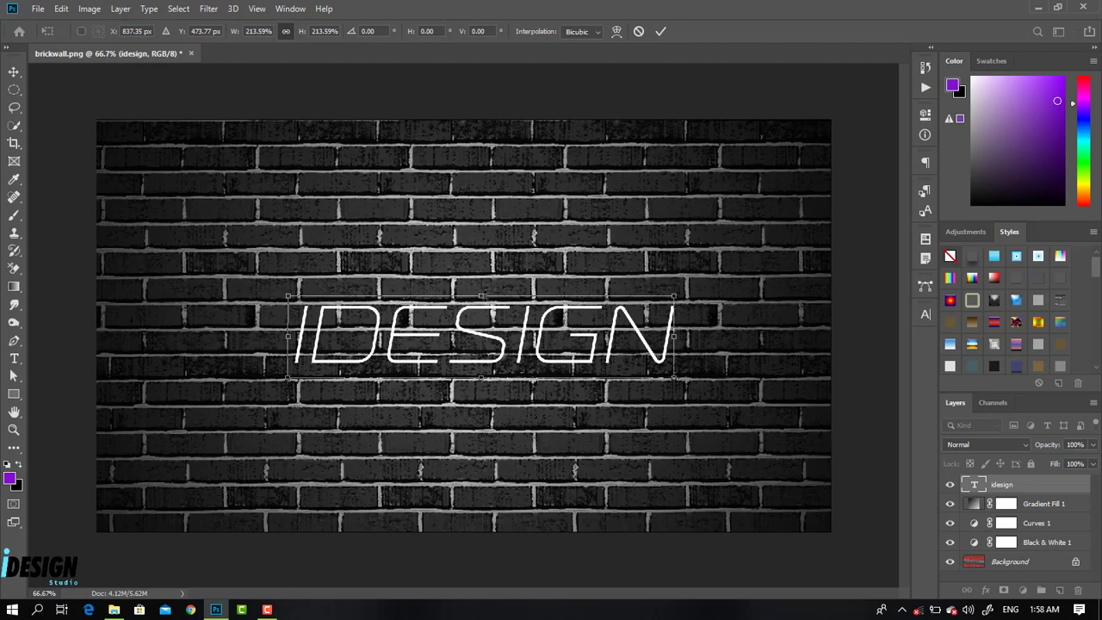
{"action": "key", "text": "Return"}
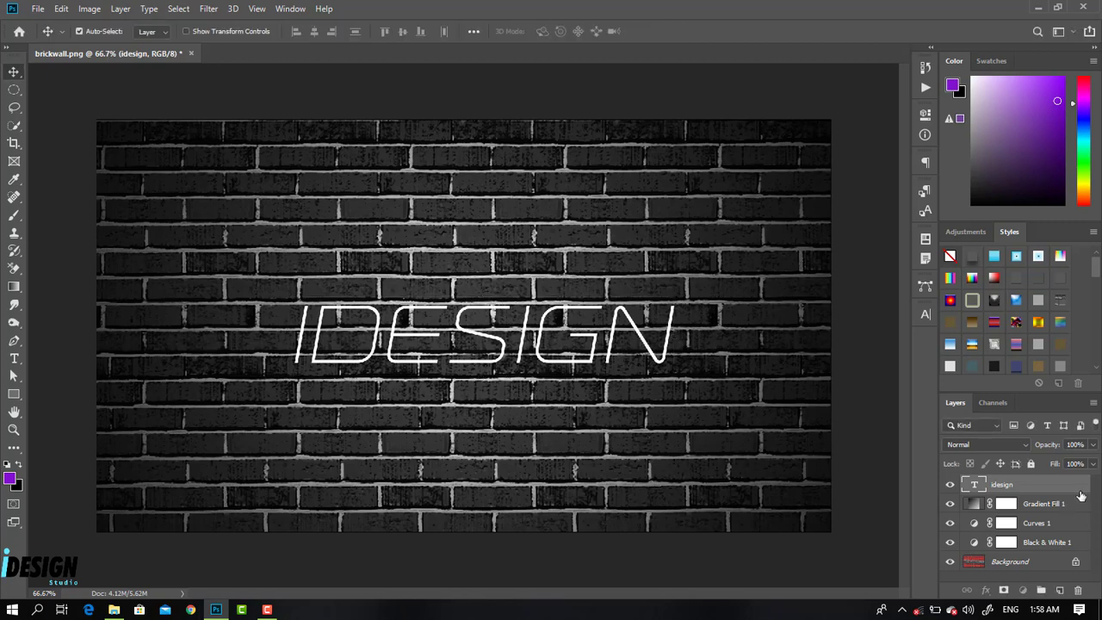
Apply an Outer Glow layer style to the "idesign" text with 80% opacity
{"action": "double_click", "coordinate": [1082, 497]}
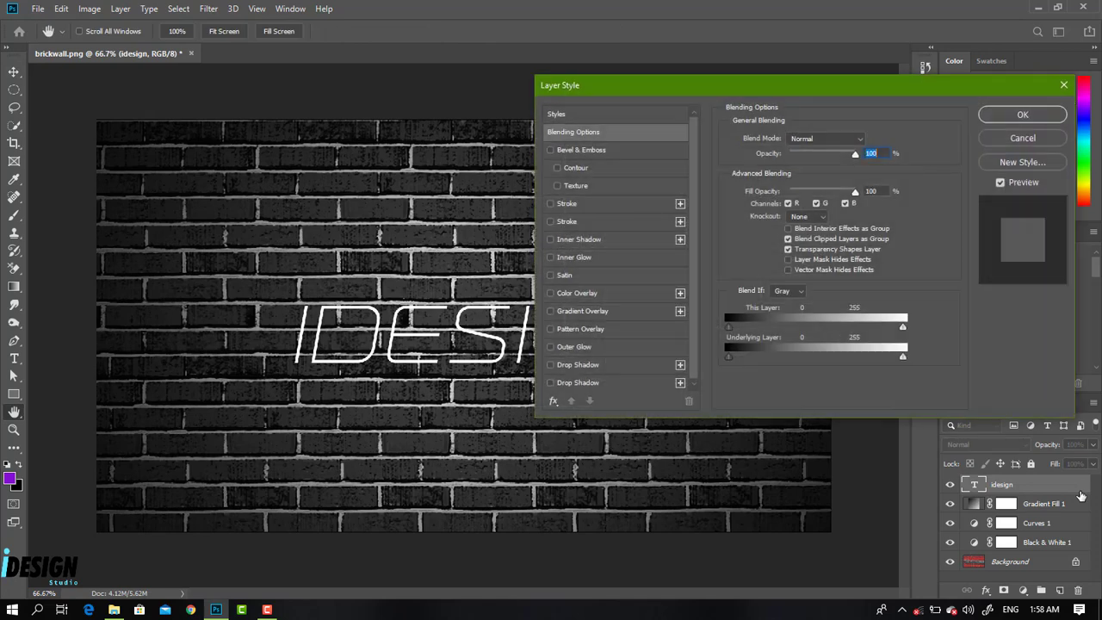
{"action": "left_click", "coordinate": [550, 347]}
{"action": "left_click_drag", "start_coordinate": [648, 92], "coordinate": [776, 255]}
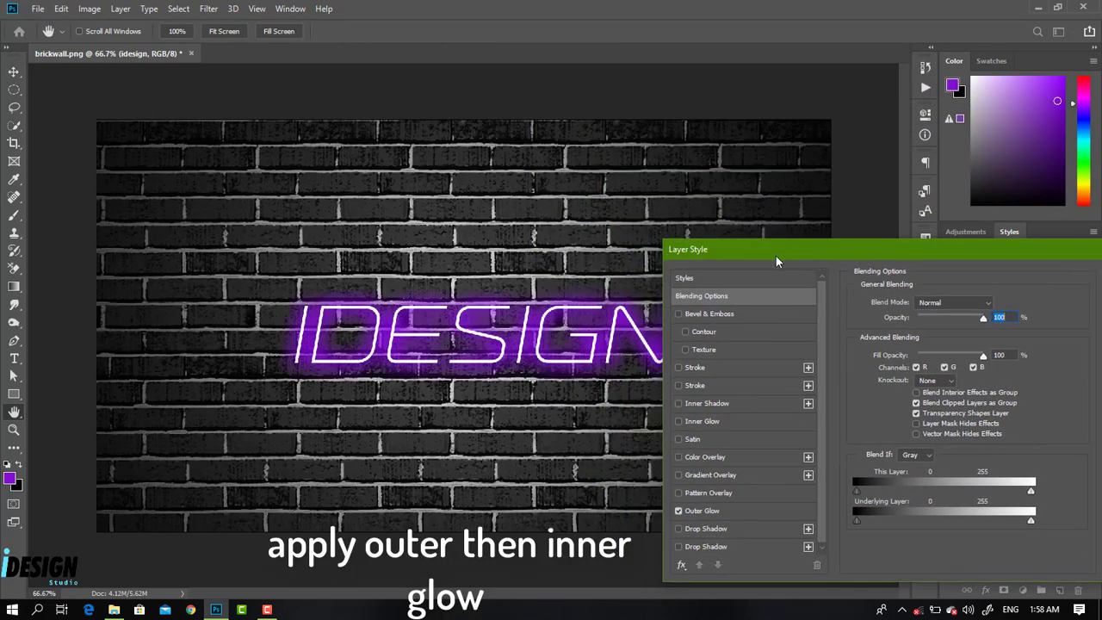
{"action": "left_click", "coordinate": [710, 511]}
{"action": "mouse_move", "coordinate": [964, 323]}
{"action": "left_mouse_down"}
{"action": "mouse_move", "coordinate": [939, 328]}
{"action": "mouse_move", "coordinate": [999, 322]}
{"action": "mouse_move", "coordinate": [961, 327]}
{"action": "left_mouse_up"}
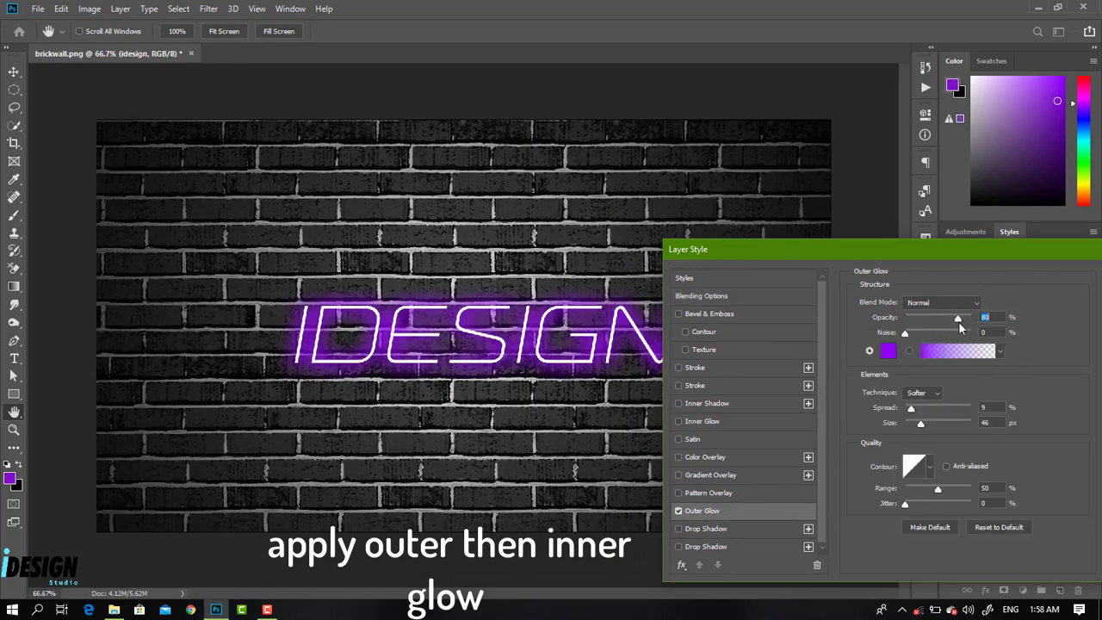
Set the outer glow colour to violet 8307f6
{"action": "left_click", "coordinate": [889, 352]}
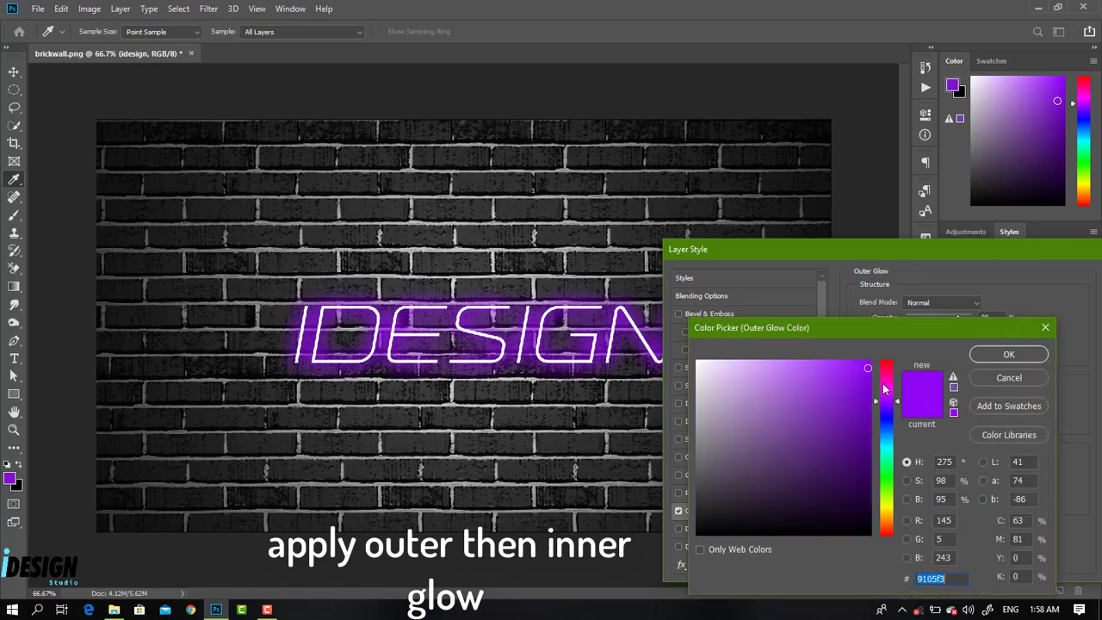
{"action": "left_click_drag", "start_coordinate": [865, 367], "coordinate": [856, 366]}
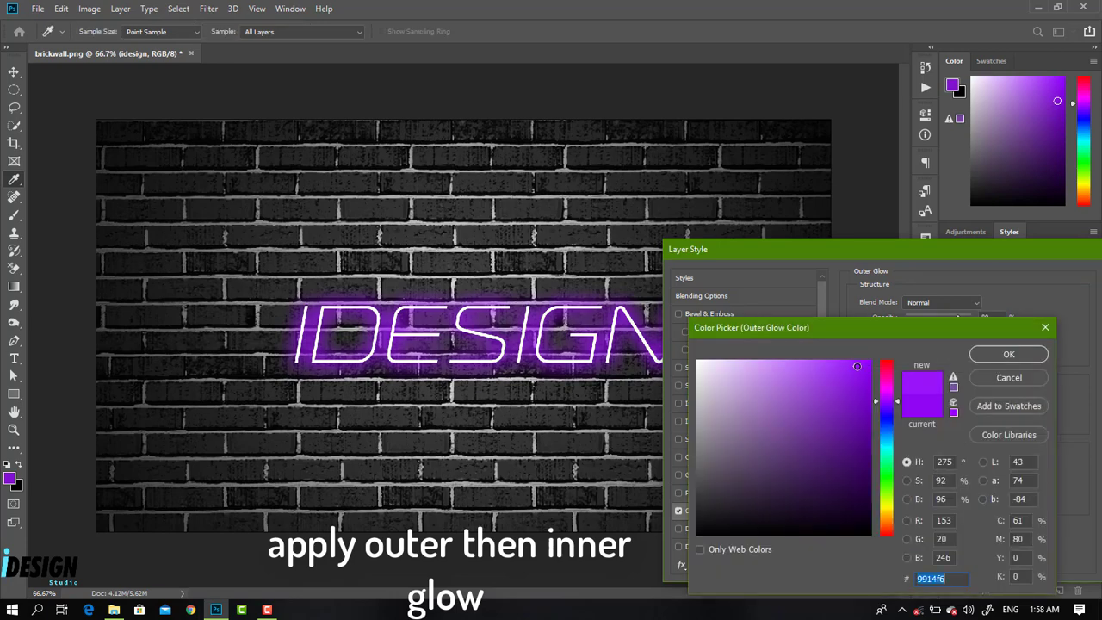
{"action": "left_click", "coordinate": [867, 367]}
{"action": "left_click", "coordinate": [869, 364]}
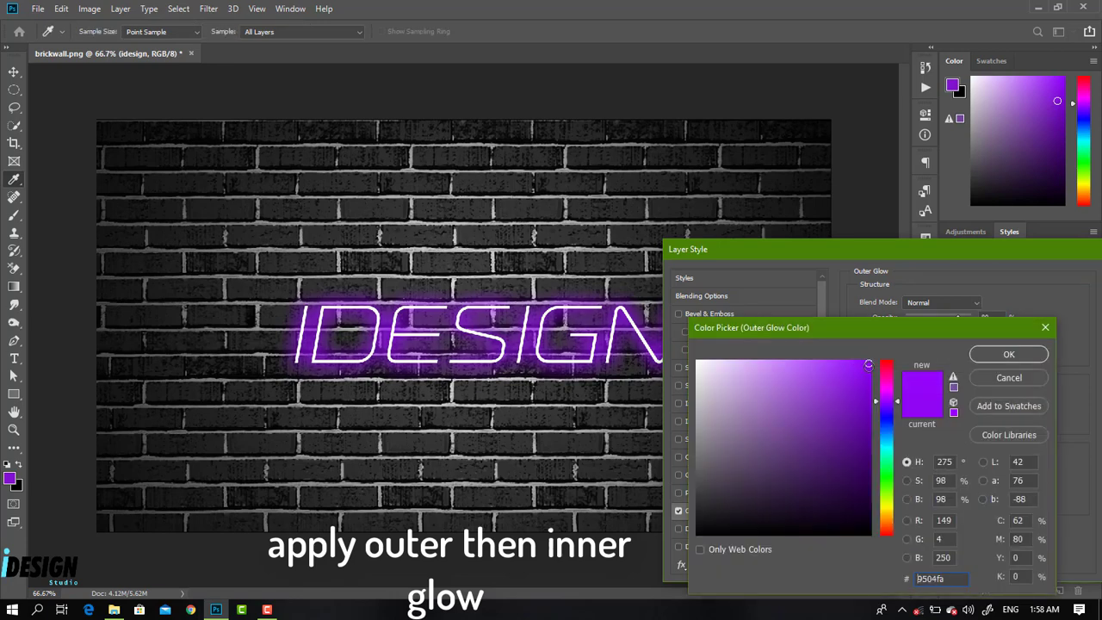
{"action": "left_click_drag", "start_coordinate": [881, 406], "coordinate": [891, 409]}
{"action": "left_click", "coordinate": [866, 367]}
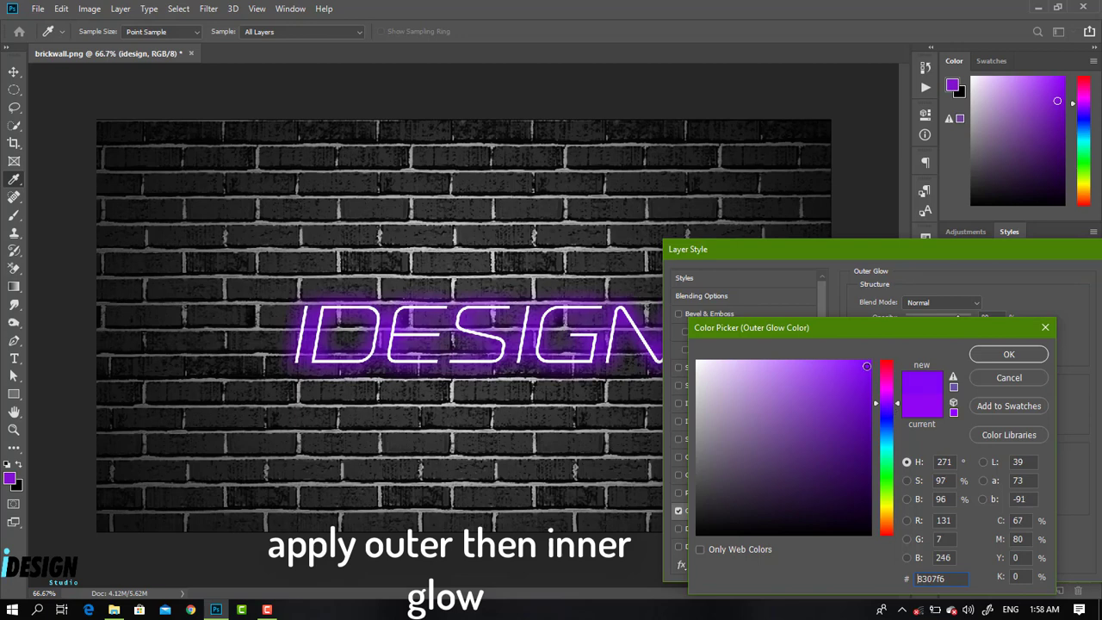
{"action": "left_click", "coordinate": [999, 354]}
Adjust the outer glow to 85% opacity, 11% spread and 43 px size
{"action": "mouse_move", "coordinate": [923, 425]}
{"action": "left_mouse_down"}
{"action": "mouse_move", "coordinate": [933, 426]}
{"action": "mouse_move", "coordinate": [909, 410]}
{"action": "left_mouse_up"}
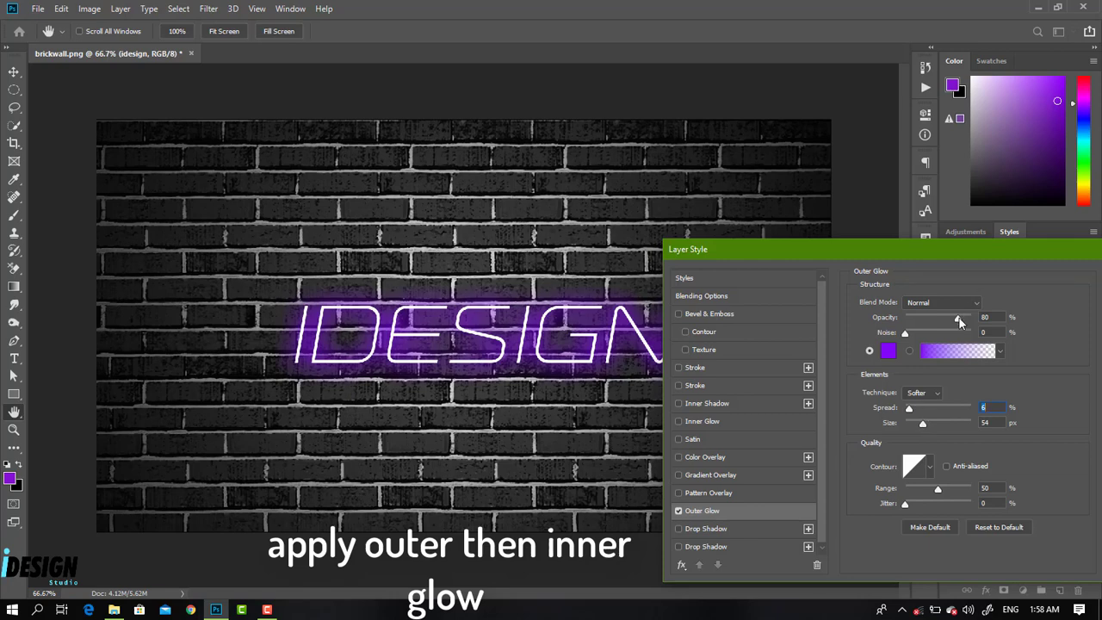
{"action": "left_click_drag", "start_coordinate": [959, 320], "coordinate": [963, 323]}
{"action": "mouse_move", "coordinate": [923, 425]}
{"action": "left_mouse_down"}
{"action": "mouse_move", "coordinate": [913, 417]}
{"action": "mouse_move", "coordinate": [921, 428]}
{"action": "left_mouse_up"}
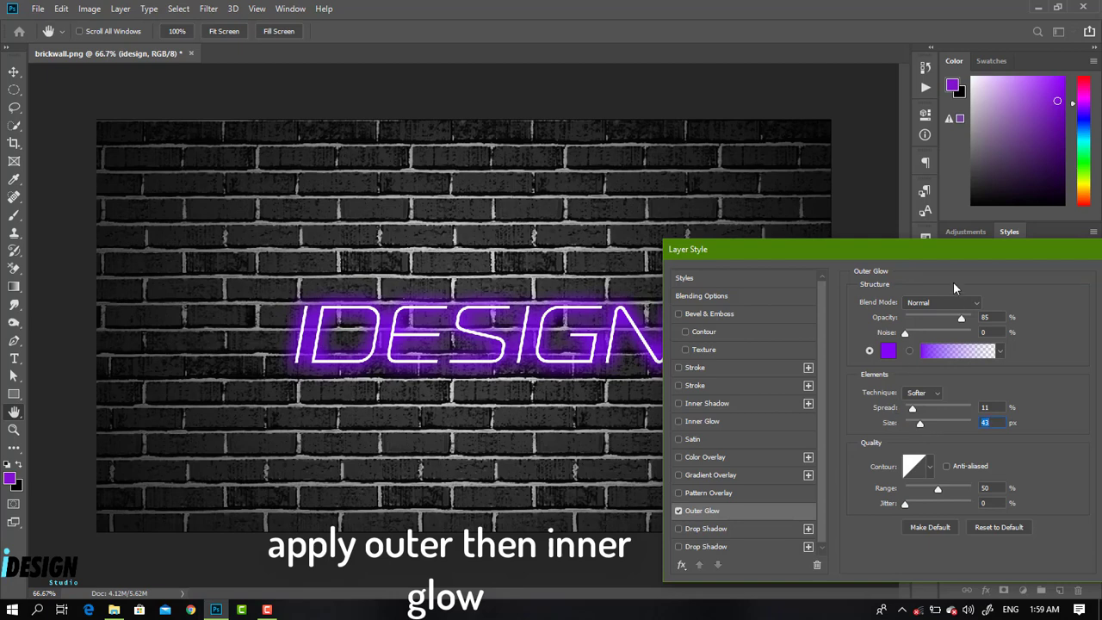
Add an Inner Glow to the "idesign" text, keeping its violet 9100f7 colour and setting its opacity to 72%
{"action": "left_click", "coordinate": [712, 422]}
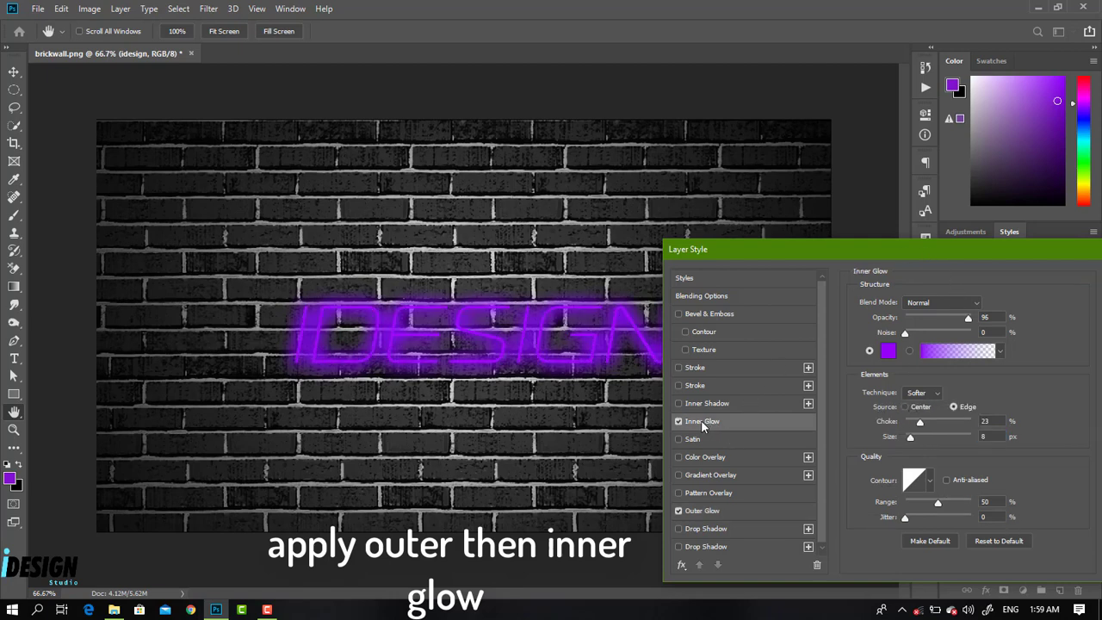
{"action": "left_click", "coordinate": [887, 352]}
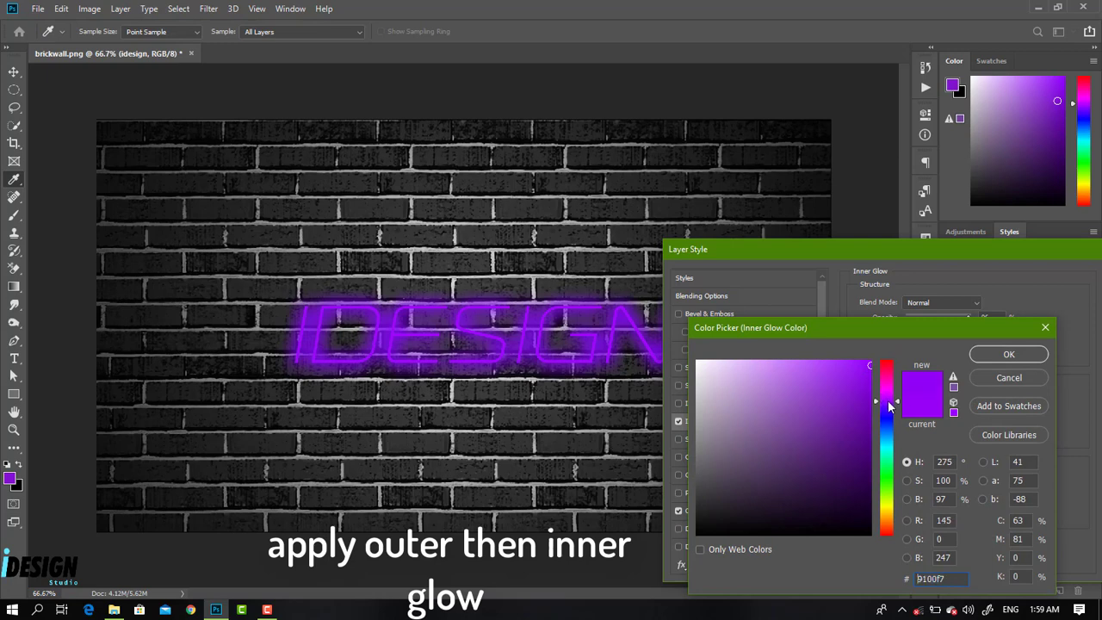
{"action": "left_click", "coordinate": [1009, 354]}
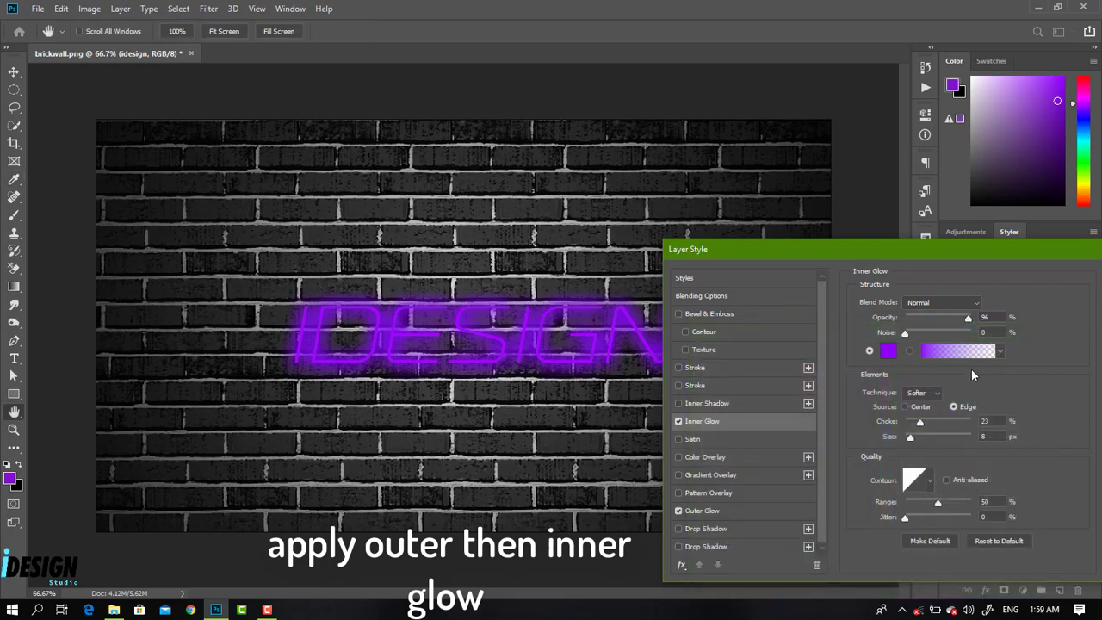
{"action": "left_click_drag", "start_coordinate": [976, 320], "coordinate": [953, 322]}
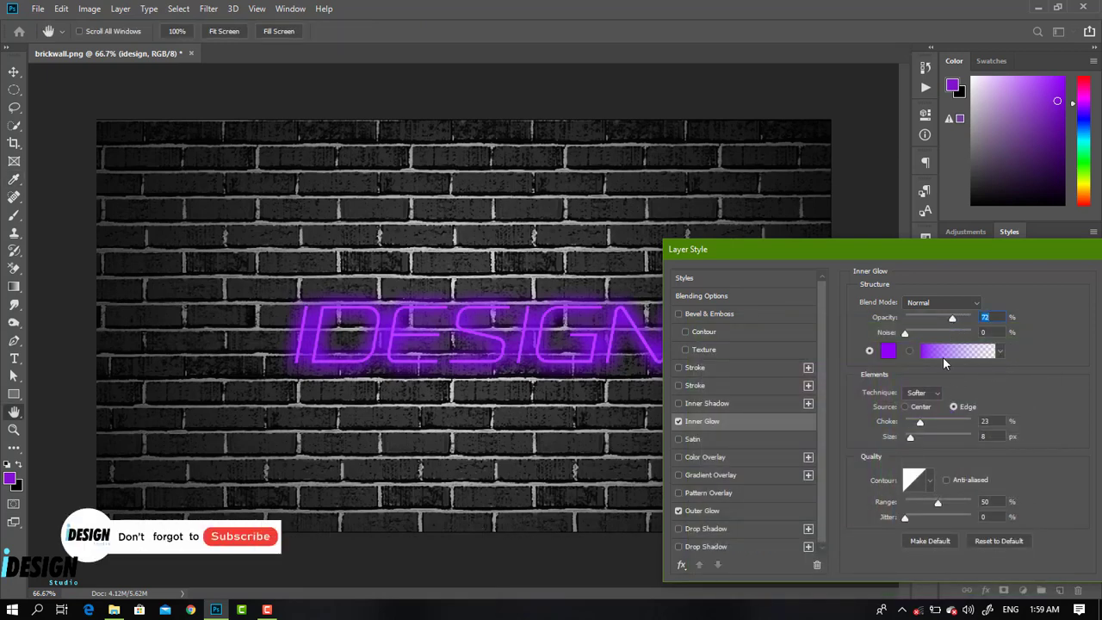
Set the inner glow's choke to 0% and its size to 5 px
{"action": "mouse_move", "coordinate": [921, 426]}
{"action": "left_mouse_down"}
{"action": "mouse_move", "coordinate": [904, 426]}
{"action": "mouse_move", "coordinate": [909, 439]}
{"action": "left_mouse_up"}
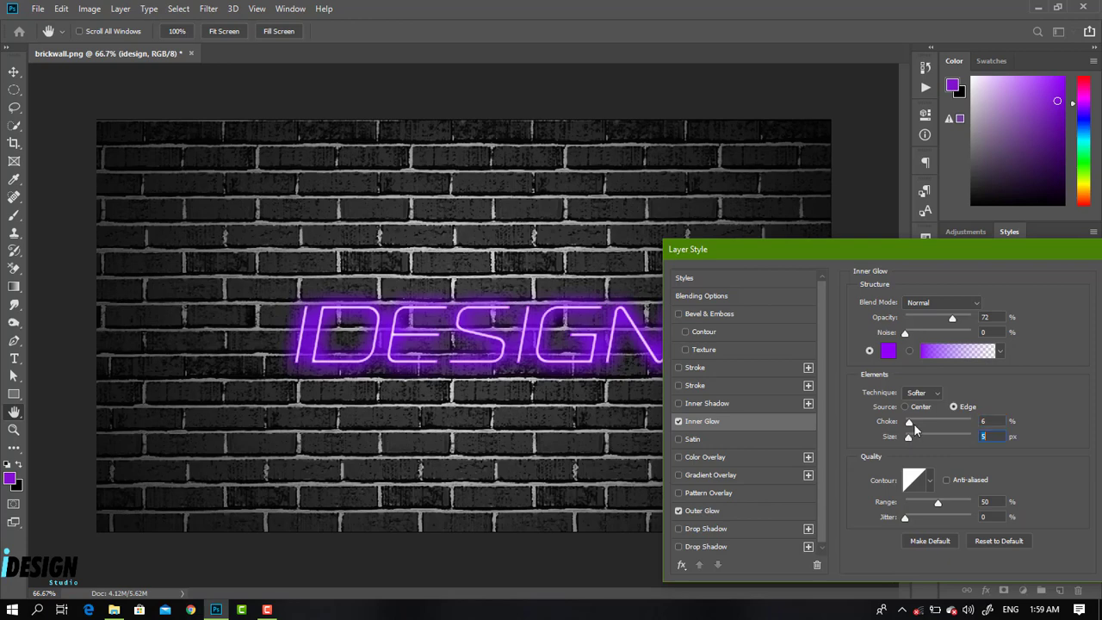
{"action": "left_click_drag", "start_coordinate": [910, 422], "coordinate": [875, 431]}
{"action": "key", "text": "Up"}
{"action": "key", "text": "Up"}
{"action": "key", "text": "Up"}
{"action": "key", "text": "Down"}
{"action": "key", "text": "Down"}
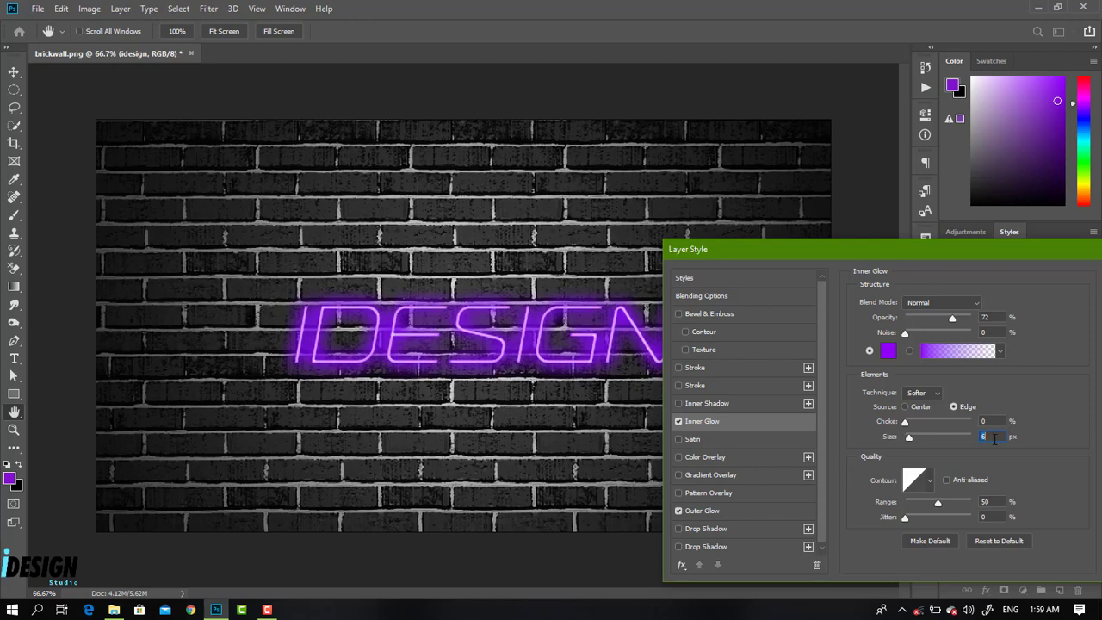
{"action": "key", "text": "Down"}
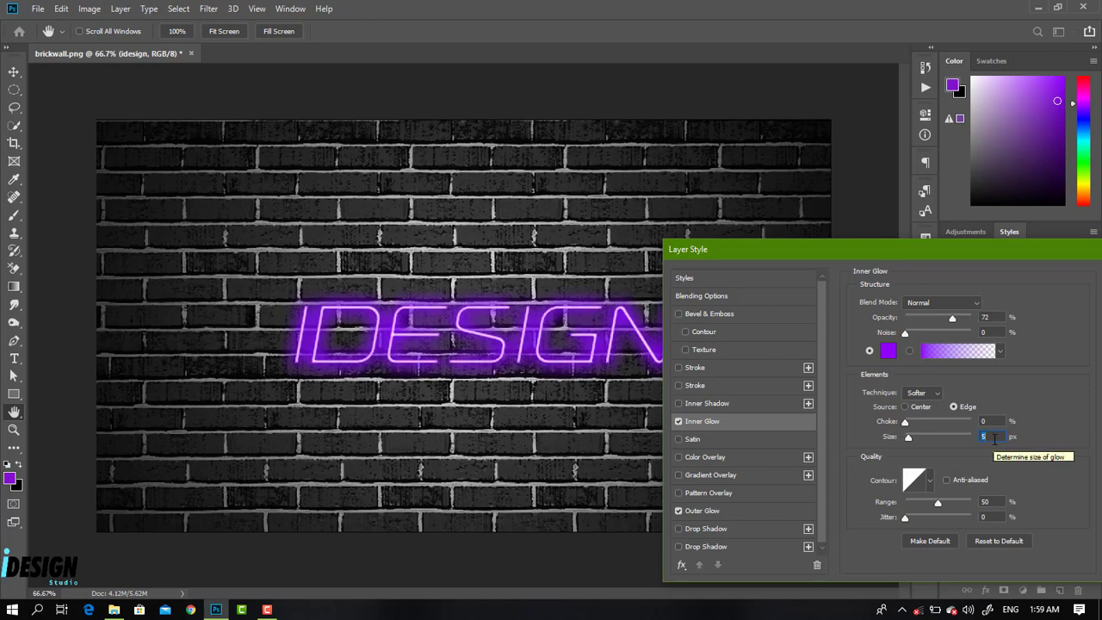
Add a black Drop Shadow to the "idesign" text with Normal blend mode and 100% opacity
{"action": "left_click_drag", "start_coordinate": [828, 255], "coordinate": [632, 305]}
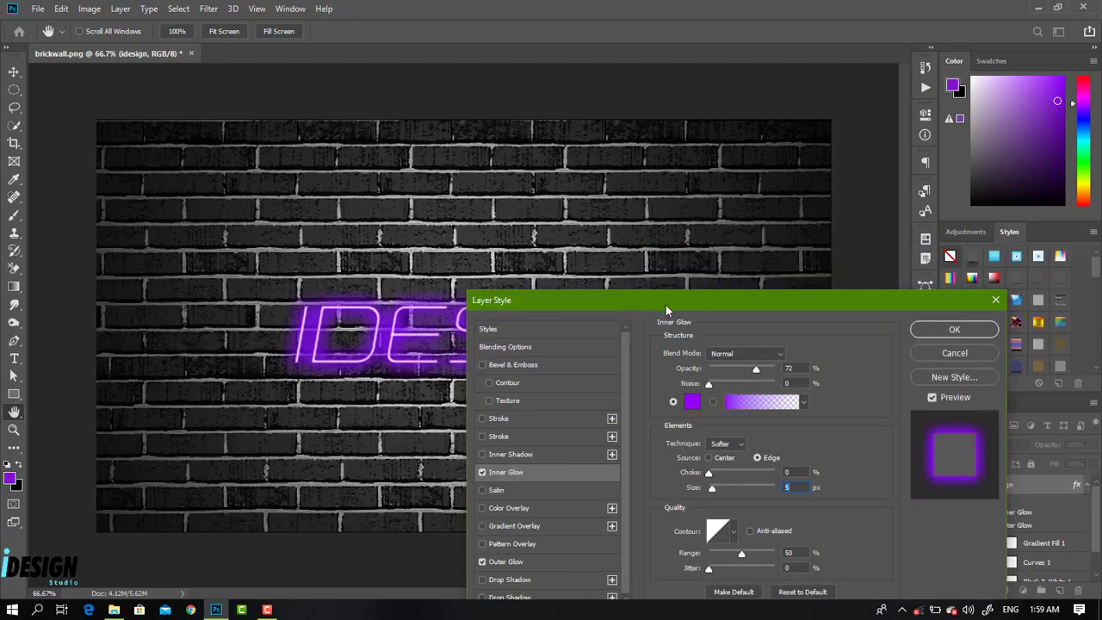
{"action": "left_click_drag", "start_coordinate": [721, 306], "coordinate": [826, 171]}
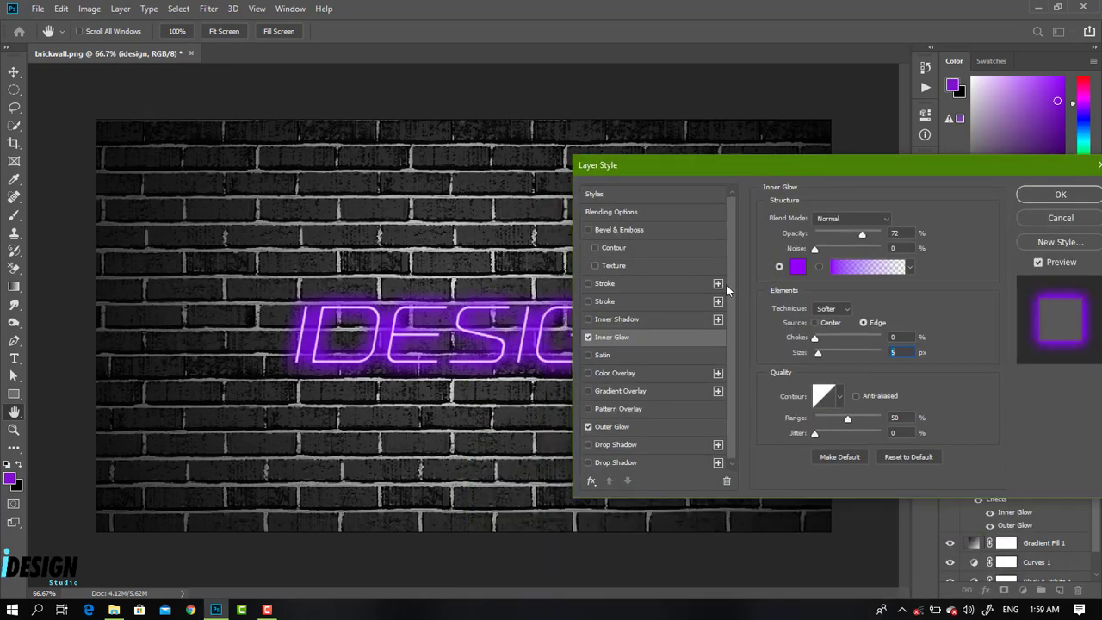
{"action": "left_click", "coordinate": [622, 444]}
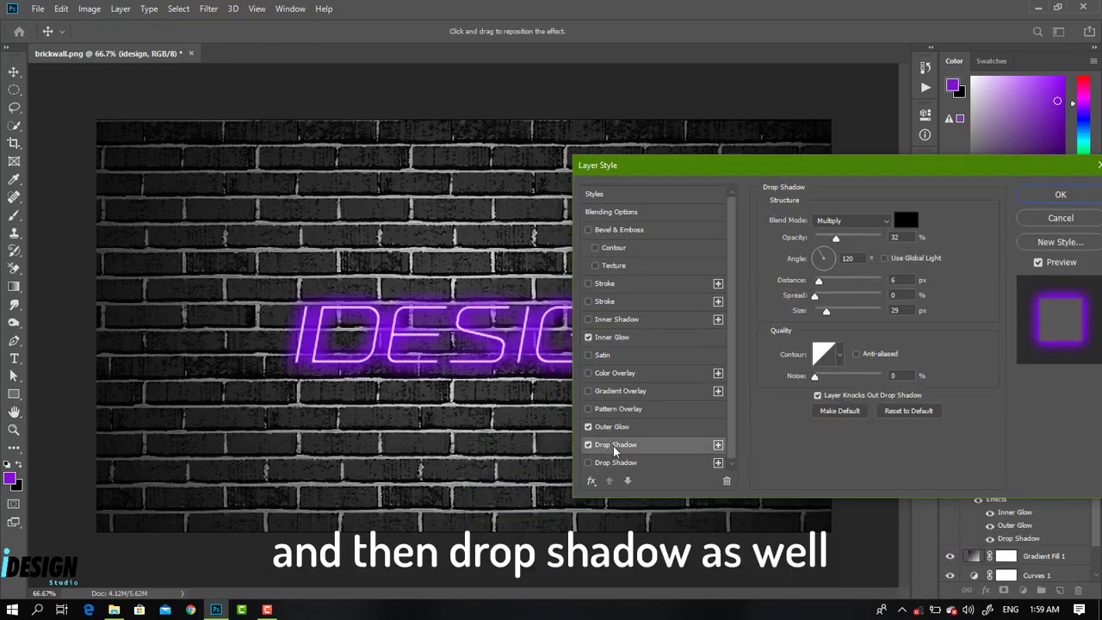
{"action": "left_click_drag", "start_coordinate": [688, 168], "coordinate": [792, 197]}
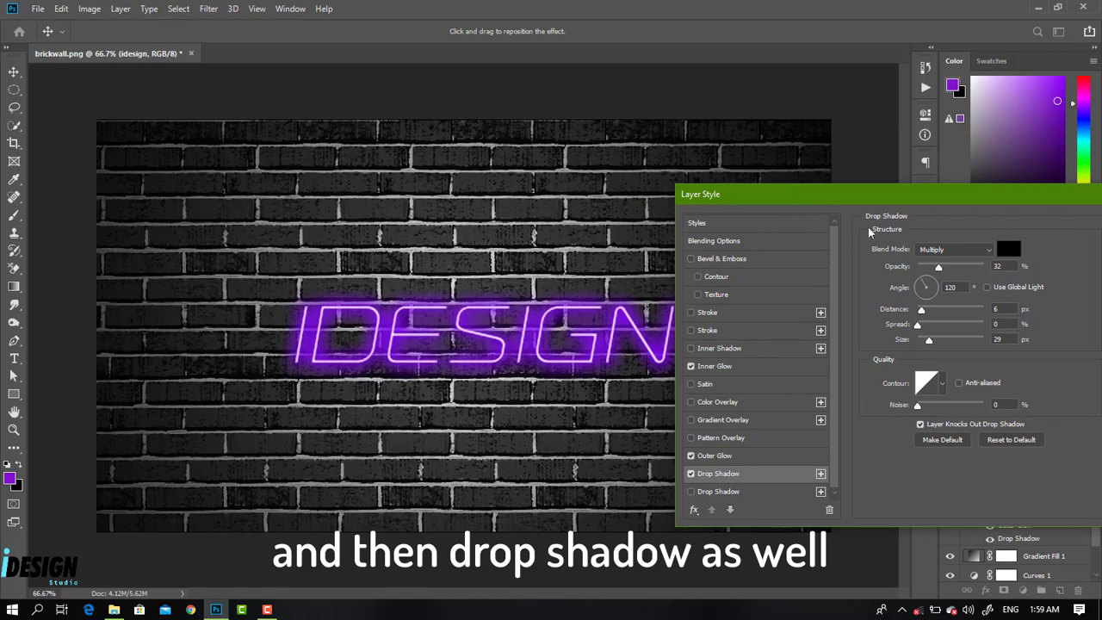
{"action": "left_click", "coordinate": [960, 250]}
{"action": "left_click", "coordinate": [938, 262]}
{"action": "left_click_drag", "start_coordinate": [966, 266], "coordinate": [1006, 266]}
Set the drop shadow to a 90° angle, 7 px distance, 9% spread and 87 px size, and apply the layer styles
{"action": "mouse_move", "coordinate": [921, 310]}
{"action": "left_mouse_down"}
{"action": "mouse_move", "coordinate": [932, 310]}
{"action": "mouse_move", "coordinate": [921, 310]}
{"action": "left_mouse_up"}
{"action": "left_click_drag", "start_coordinate": [928, 329], "coordinate": [893, 334]}
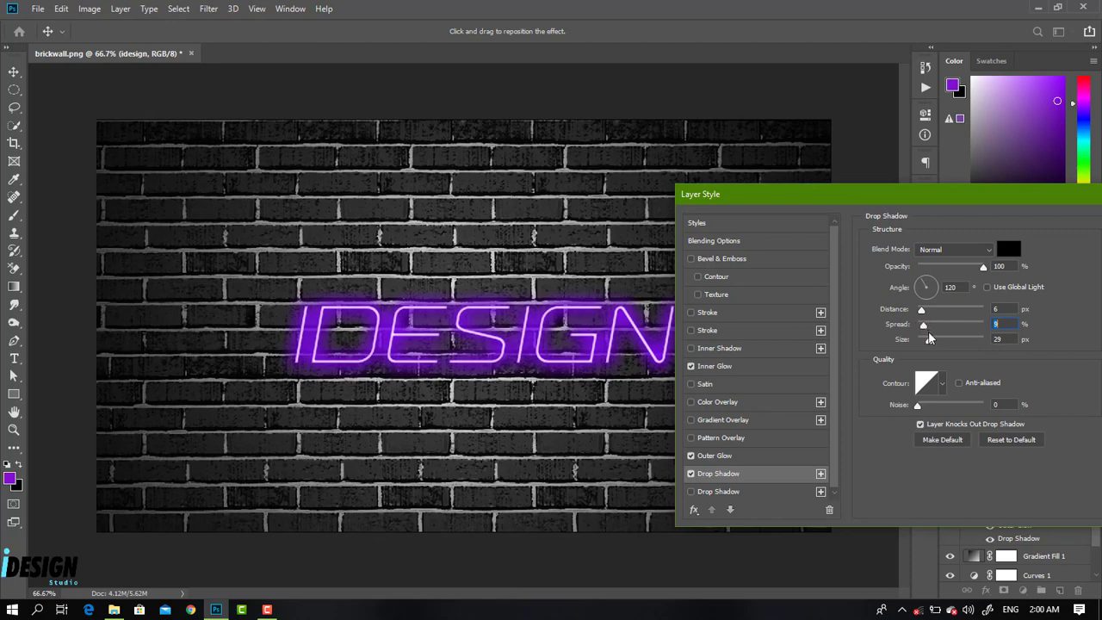
{"action": "left_click_drag", "start_coordinate": [929, 345], "coordinate": [928, 282]}
{"action": "mouse_move", "coordinate": [933, 343]}
{"action": "left_mouse_down"}
{"action": "mouse_move", "coordinate": [956, 343]}
{"action": "mouse_move", "coordinate": [932, 345]}
{"action": "mouse_move", "coordinate": [941, 341]}
{"action": "left_mouse_up"}
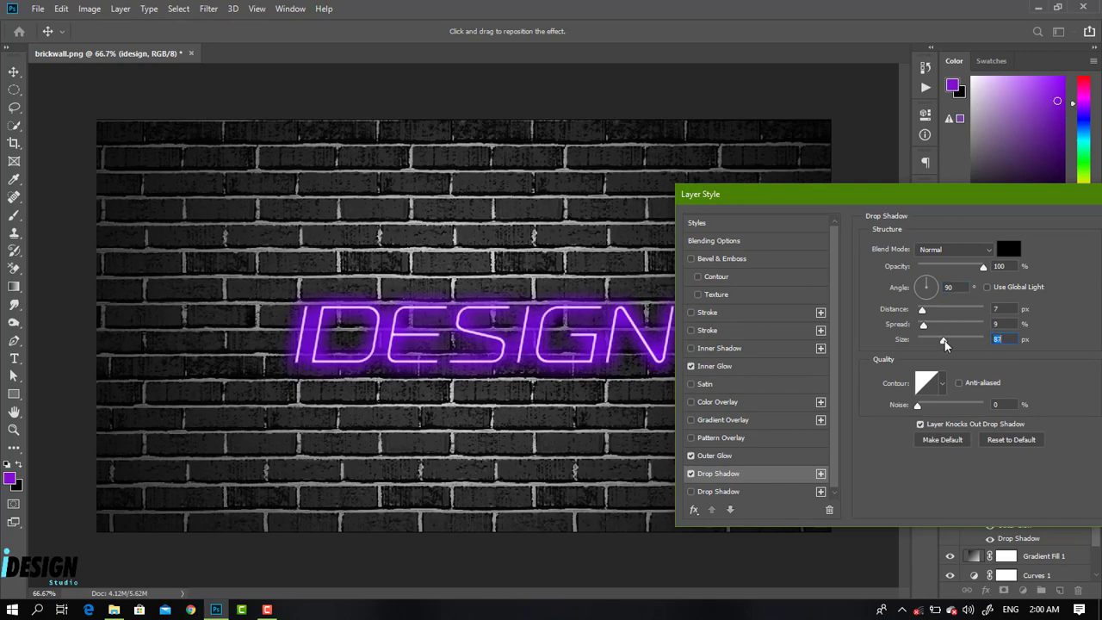
{"action": "left_click_drag", "start_coordinate": [1037, 194], "coordinate": [913, 222]}
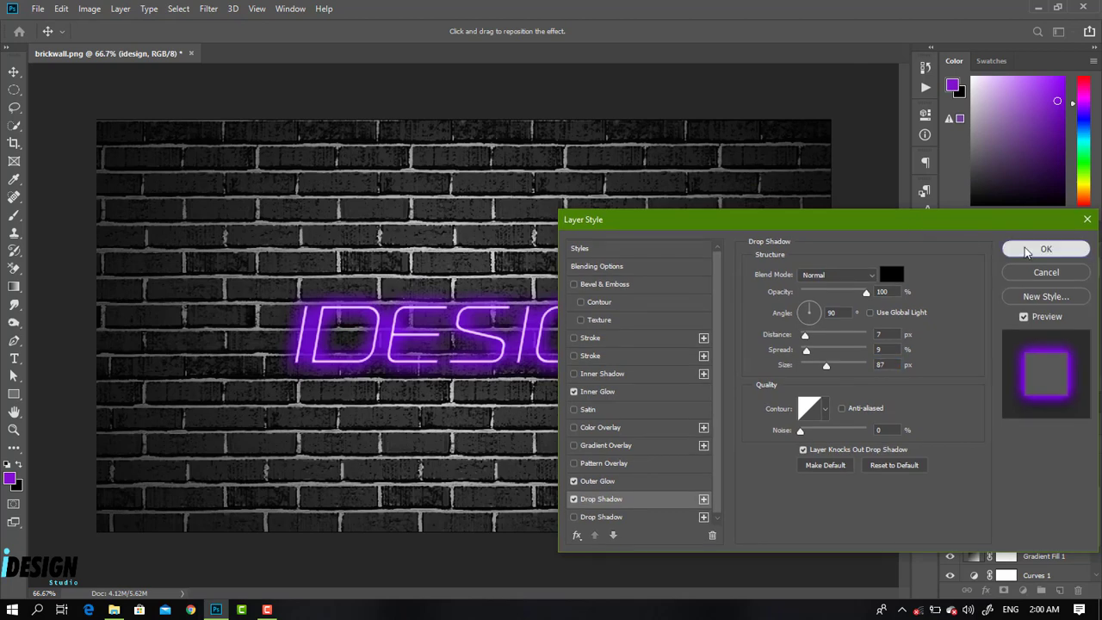
{"action": "left_click", "coordinate": [1045, 249]}
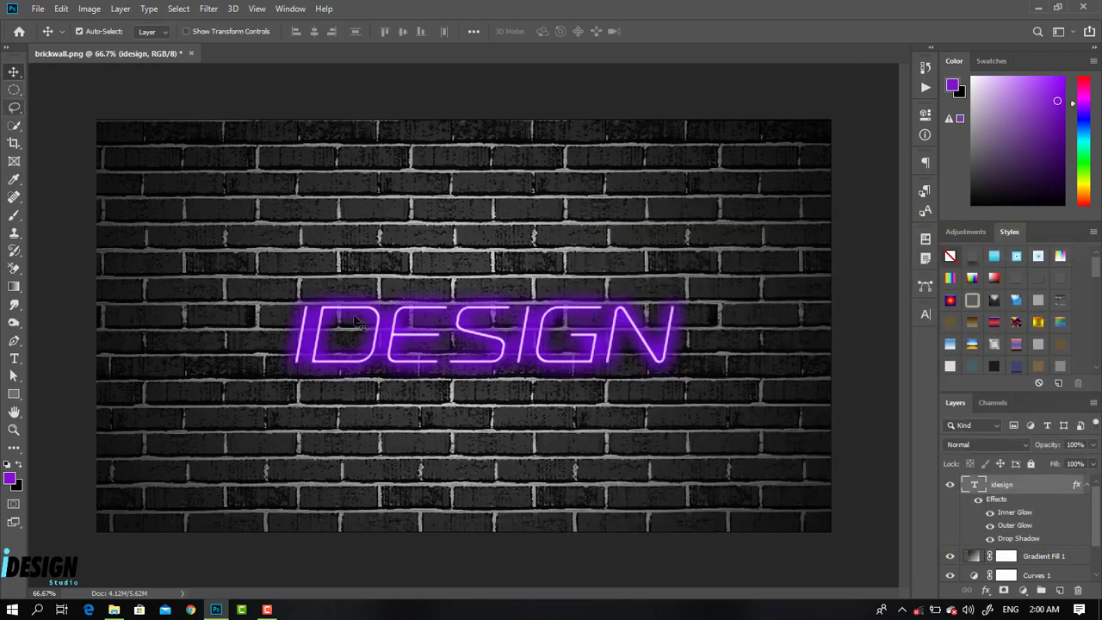
Add a new layer directly beneath the "idesign" text layer and make a large circular selection centred on the text
{"action": "left_click", "coordinate": [1061, 592]}
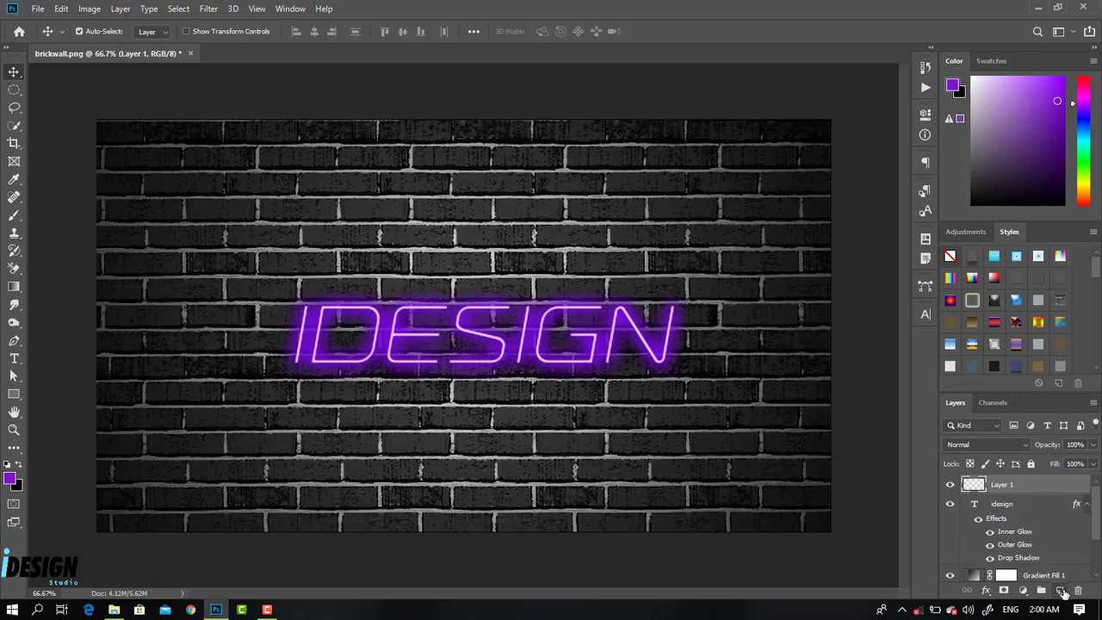
{"action": "left_click", "coordinate": [1086, 505]}
{"action": "left_click_drag", "start_coordinate": [1056, 487], "coordinate": [1059, 520]}
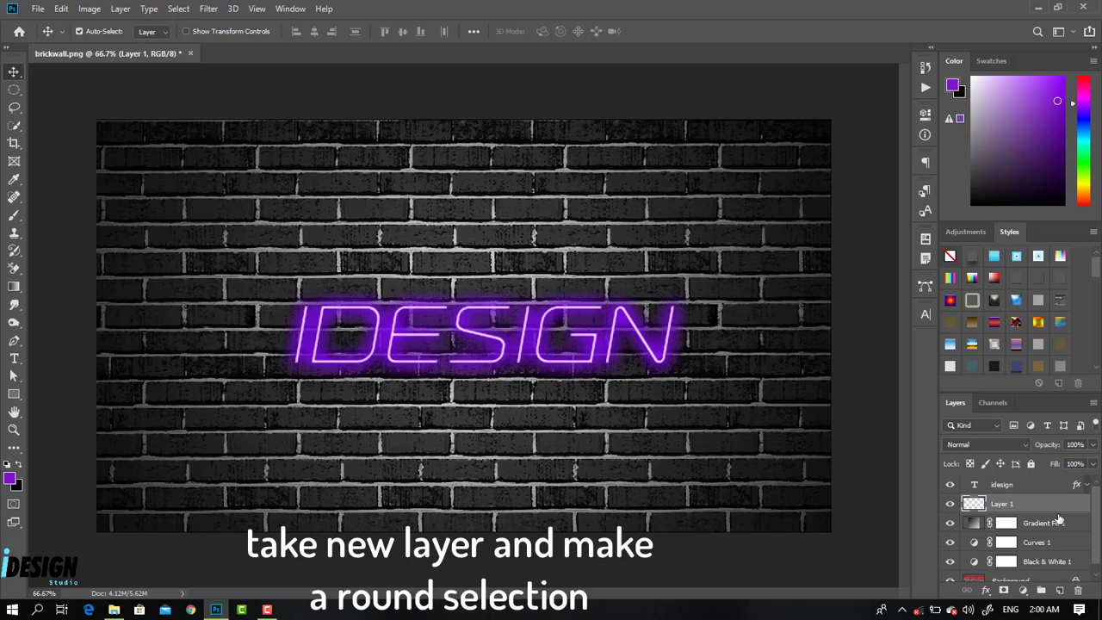
{"action": "left_click", "coordinate": [14, 90]}
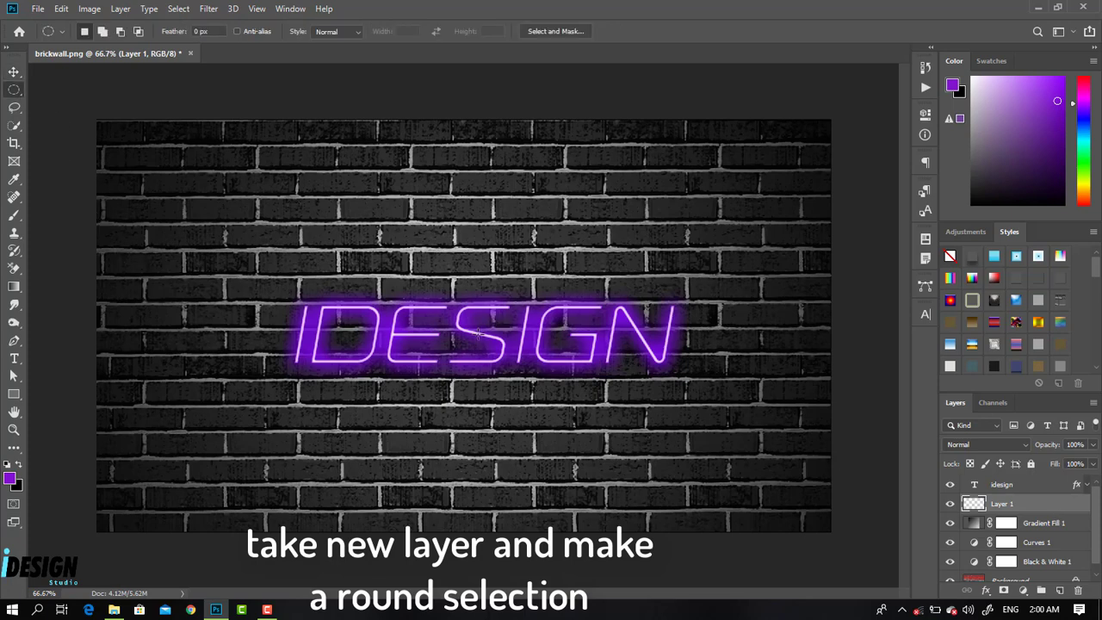
{"action": "left_click_drag", "start_coordinate": [480, 334], "coordinate": [765, 532]}
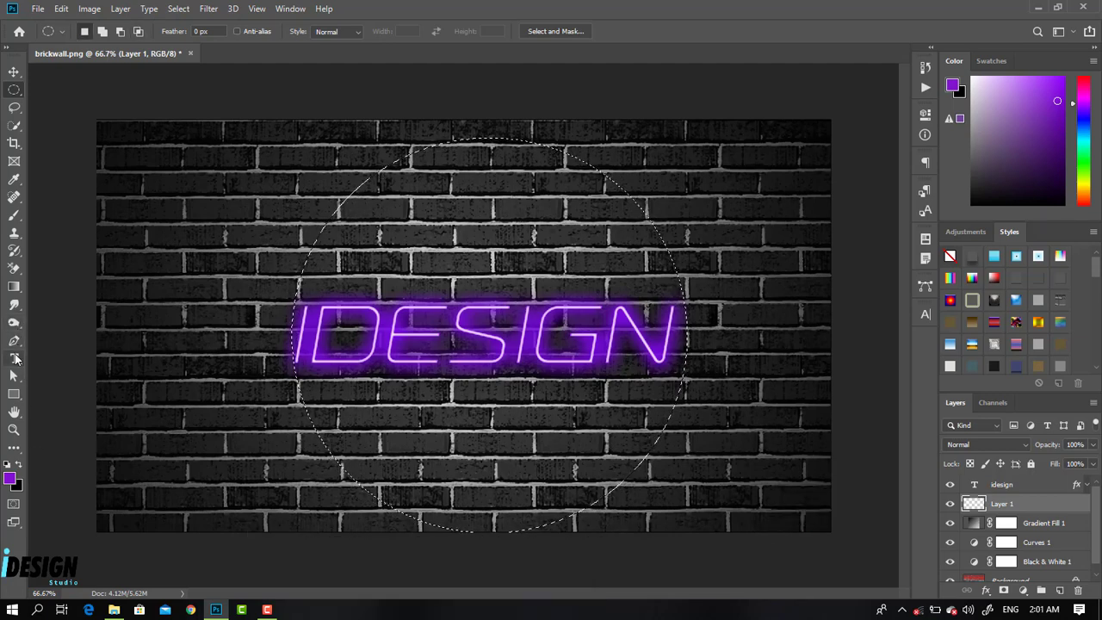
Sample the violet from the text's glow, fill the circular selection with it on the new layer, and deselect
{"action": "left_click", "coordinate": [14, 181]}
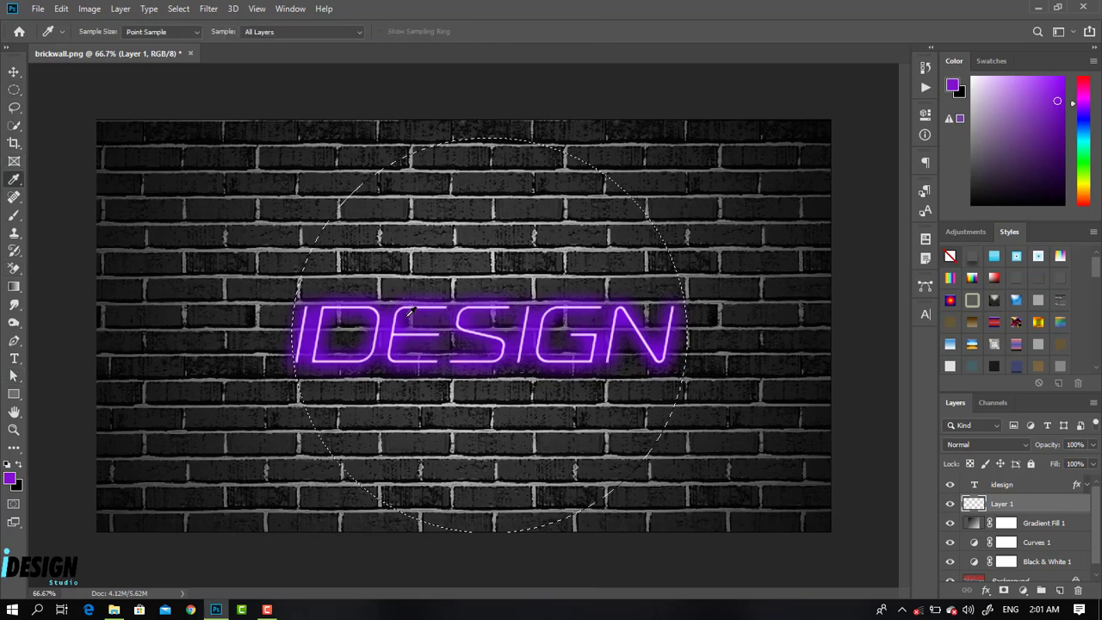
{"action": "left_click", "coordinate": [399, 327]}
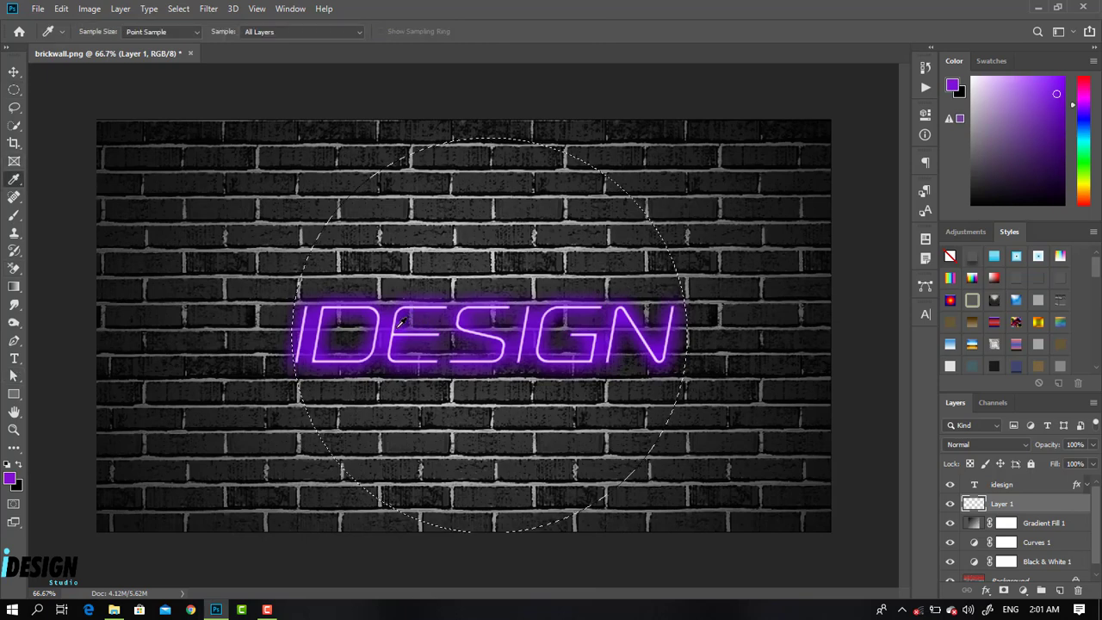
{"action": "left_click", "coordinate": [397, 326]}
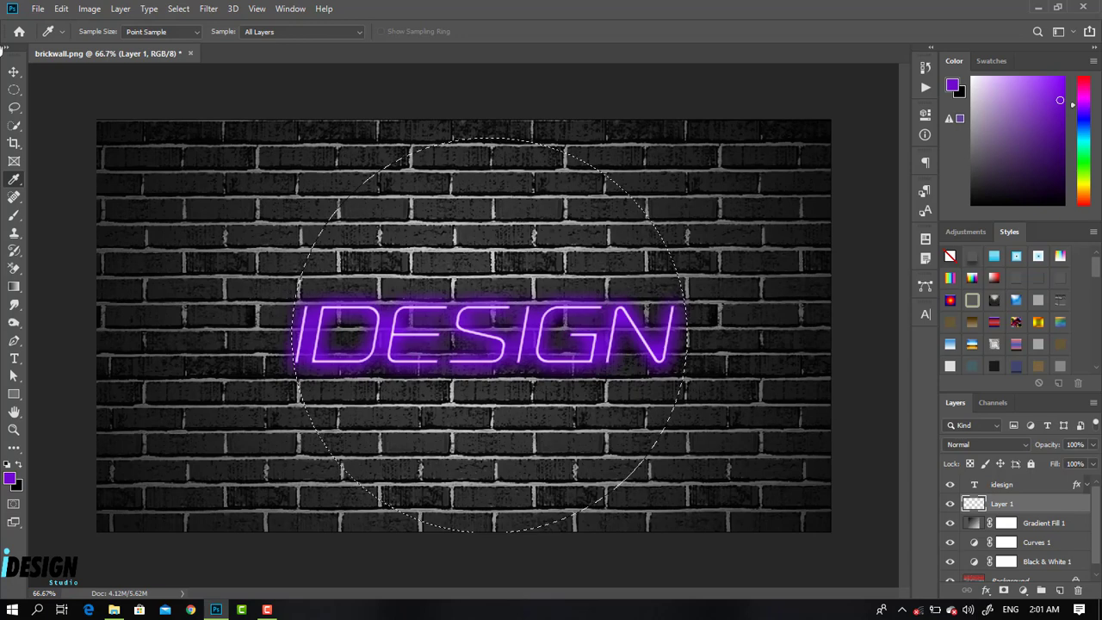
{"action": "left_click", "coordinate": [14, 72]}
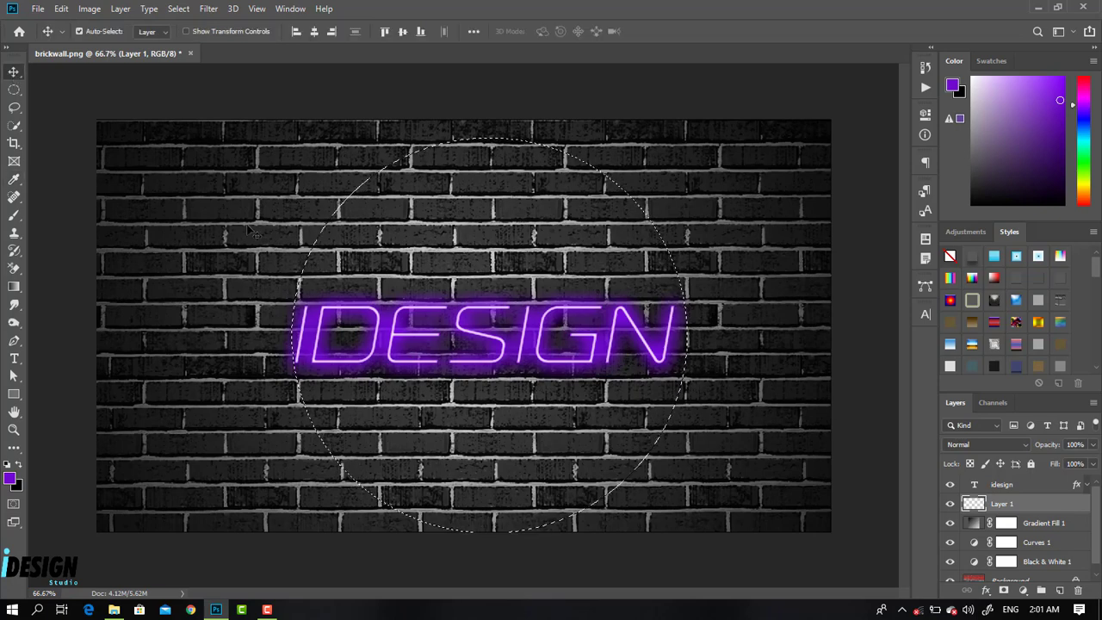
{"action": "key", "text": "alt+BackSpace"}
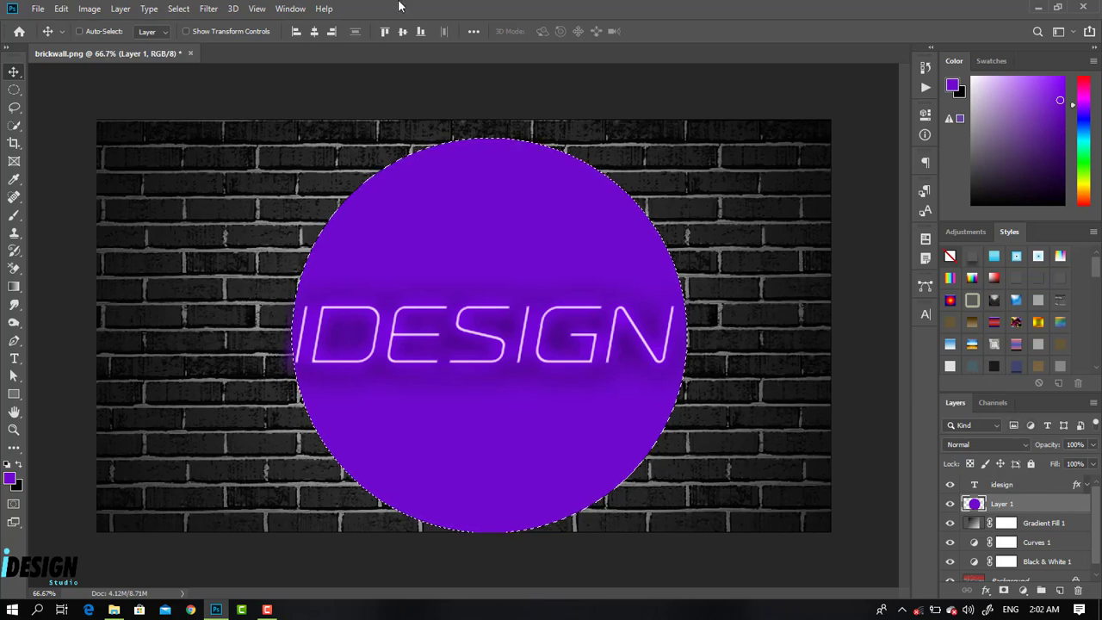
{"action": "key", "text": "ctrl+d"}
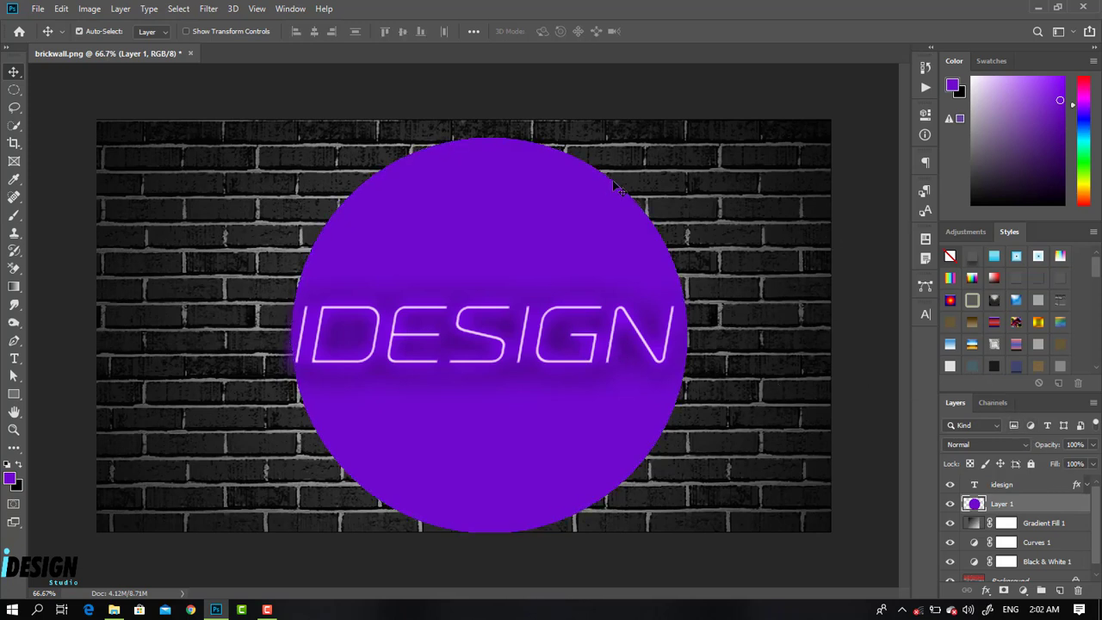
Apply a Gaussian Blur with a radius of 240.1 pixels to the violet circle
{"action": "left_click", "coordinate": [210, 9]}
{"action": "mouse_move", "coordinate": [261, 155]}
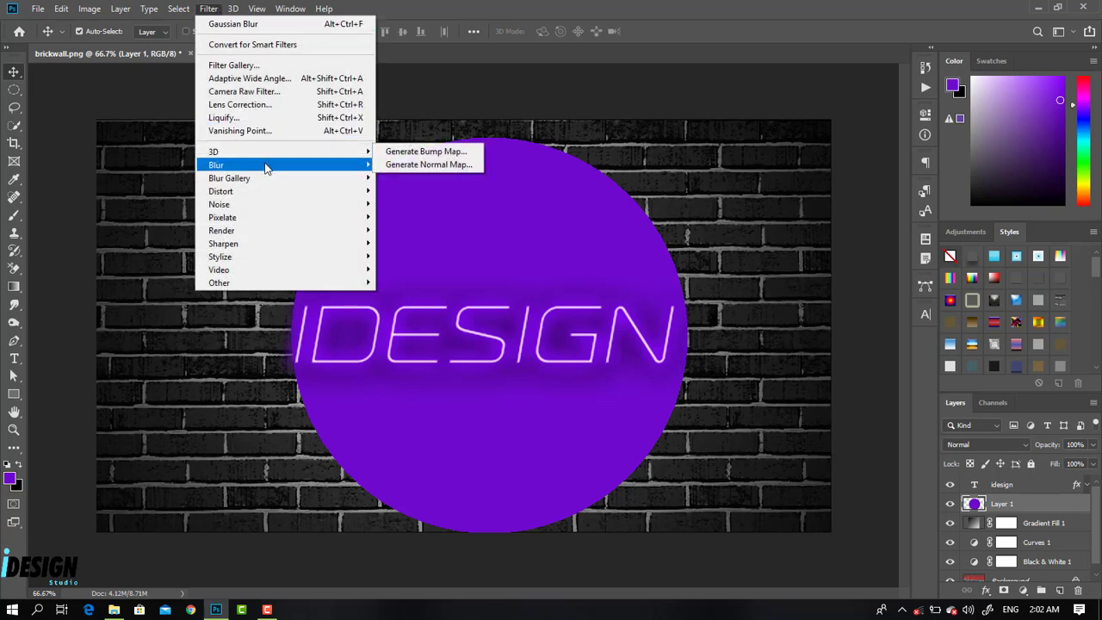
{"action": "mouse_move", "coordinate": [217, 165]}
{"action": "left_click", "coordinate": [405, 218]}
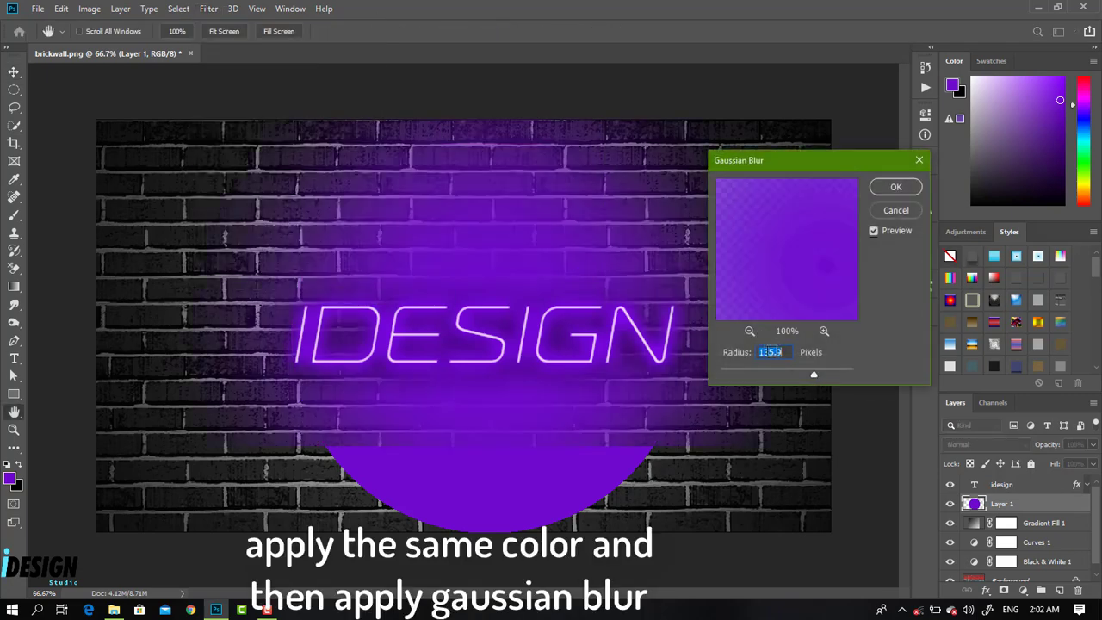
{"action": "mouse_move", "coordinate": [821, 372]}
{"action": "left_mouse_down"}
{"action": "mouse_move", "coordinate": [772, 375]}
{"action": "mouse_move", "coordinate": [833, 376]}
{"action": "left_mouse_up"}
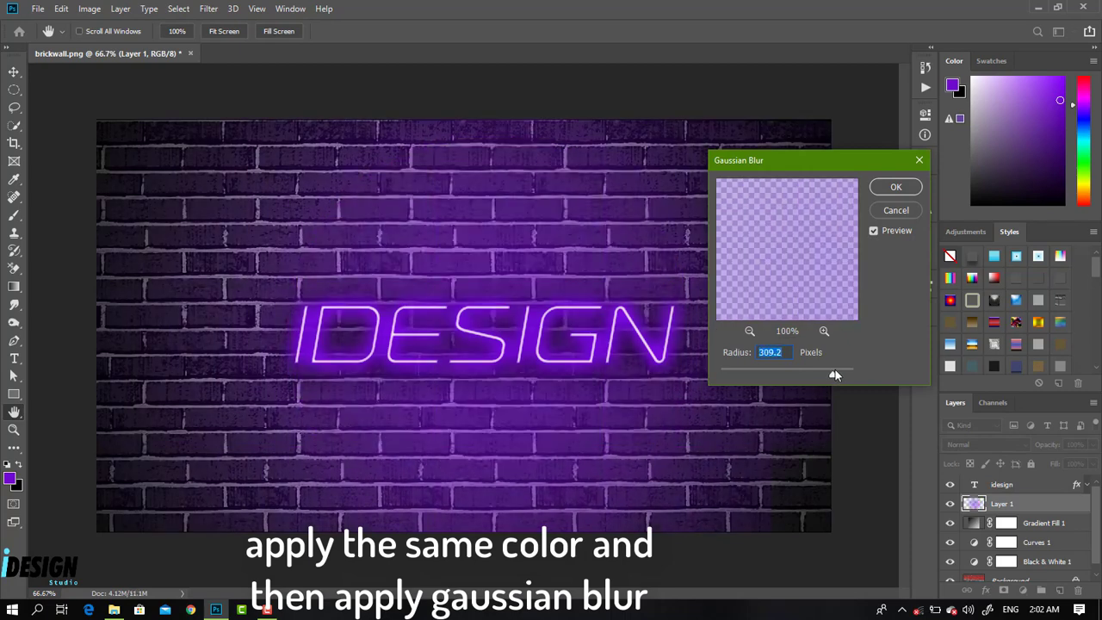
{"action": "left_click_drag", "start_coordinate": [833, 370], "coordinate": [831, 371]}
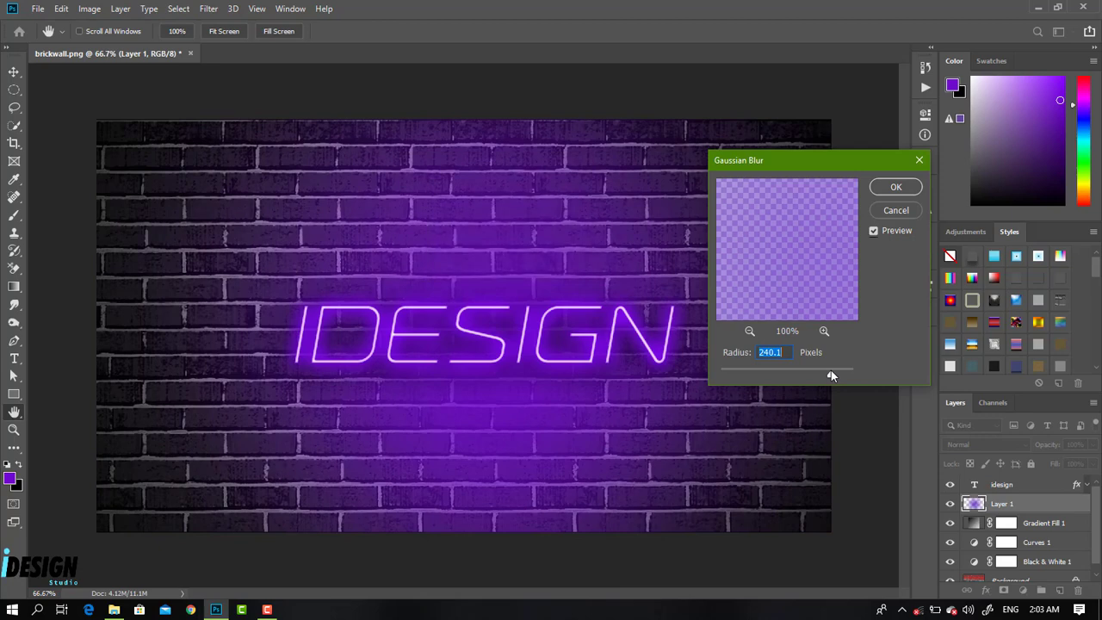
{"action": "left_click", "coordinate": [894, 188]}
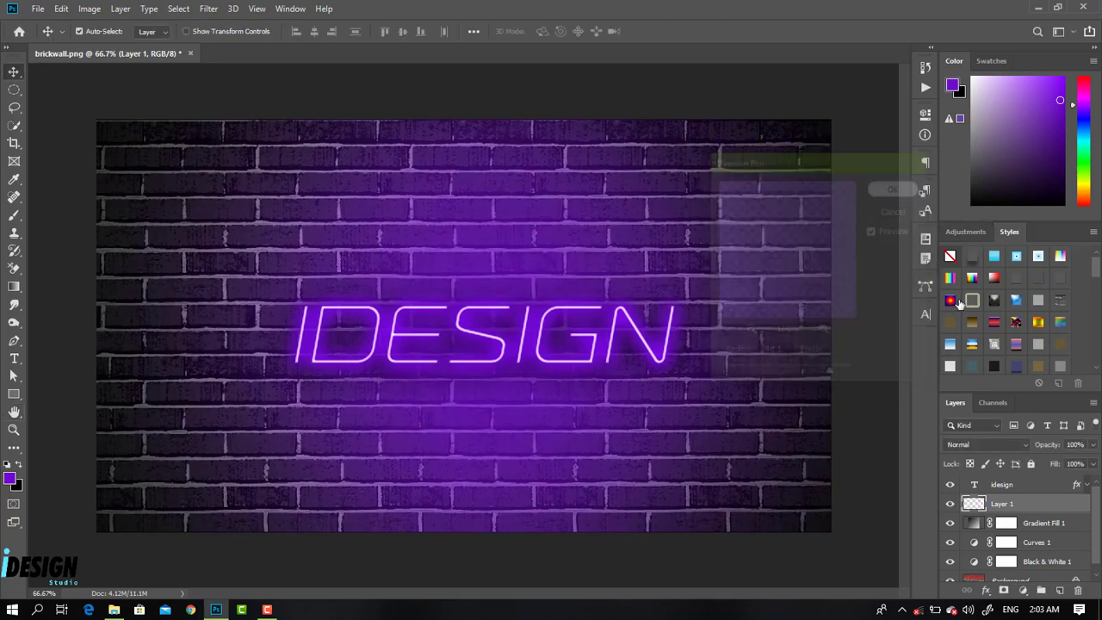
Lower the opacity of the blurred violet circle's layer to 65%
{"action": "mouse_move", "coordinate": [1046, 445]}
{"action": "left_mouse_down"}
{"action": "mouse_move", "coordinate": [1023, 452]}
{"action": "mouse_move", "coordinate": [1048, 449]}
{"action": "left_mouse_up"}
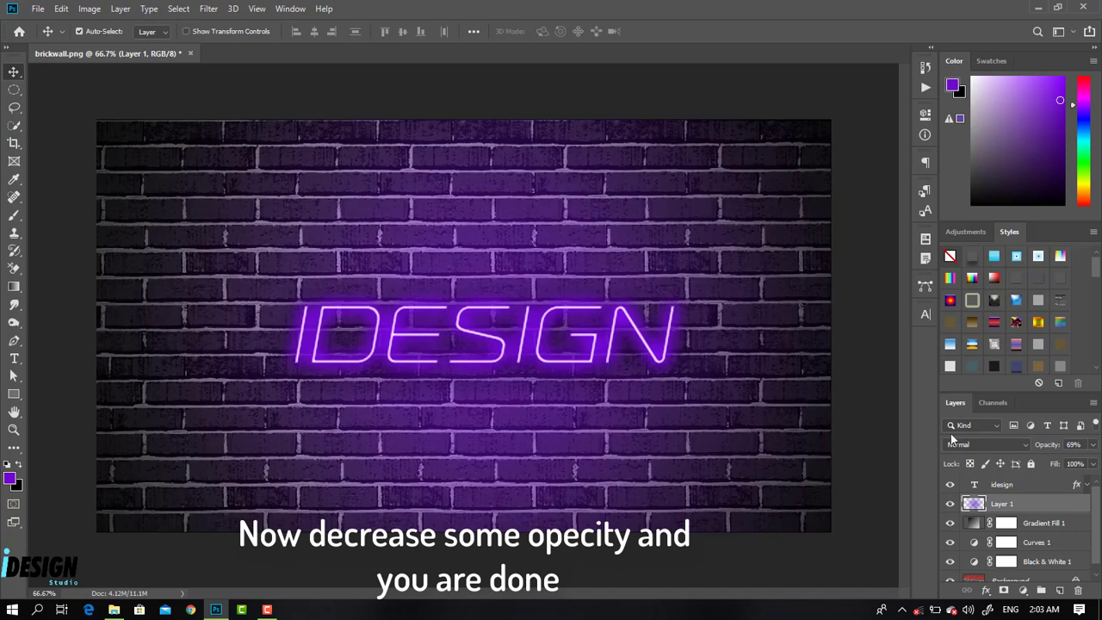
{"action": "mouse_move", "coordinate": [1052, 449]}
{"action": "left_mouse_down"}
{"action": "mouse_move", "coordinate": [1036, 452]}
{"action": "mouse_move", "coordinate": [1056, 451]}
{"action": "left_mouse_up"}
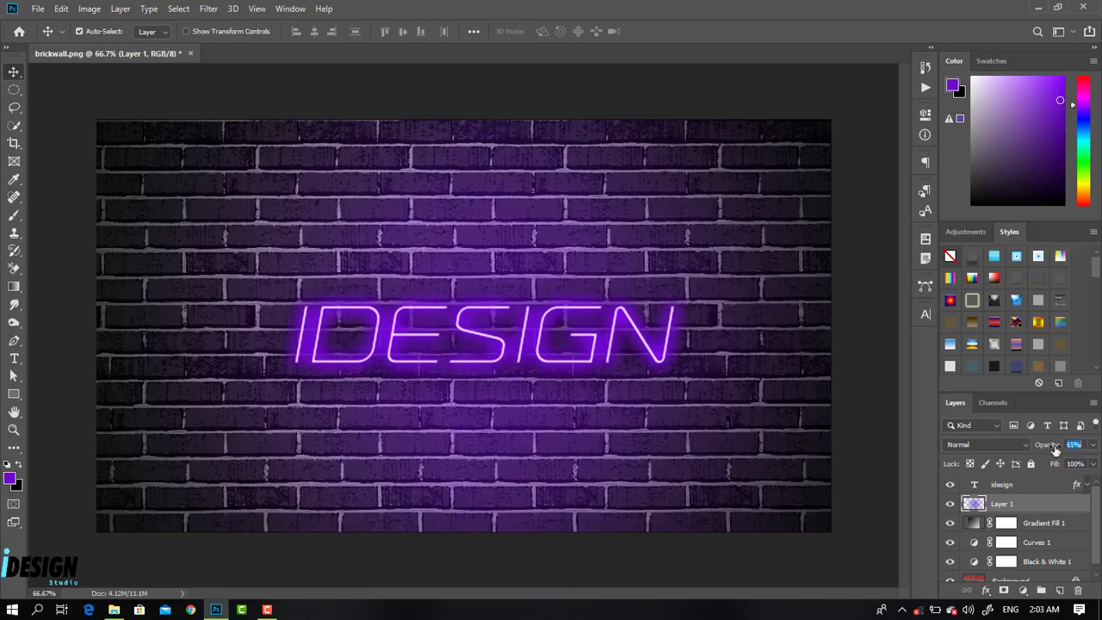